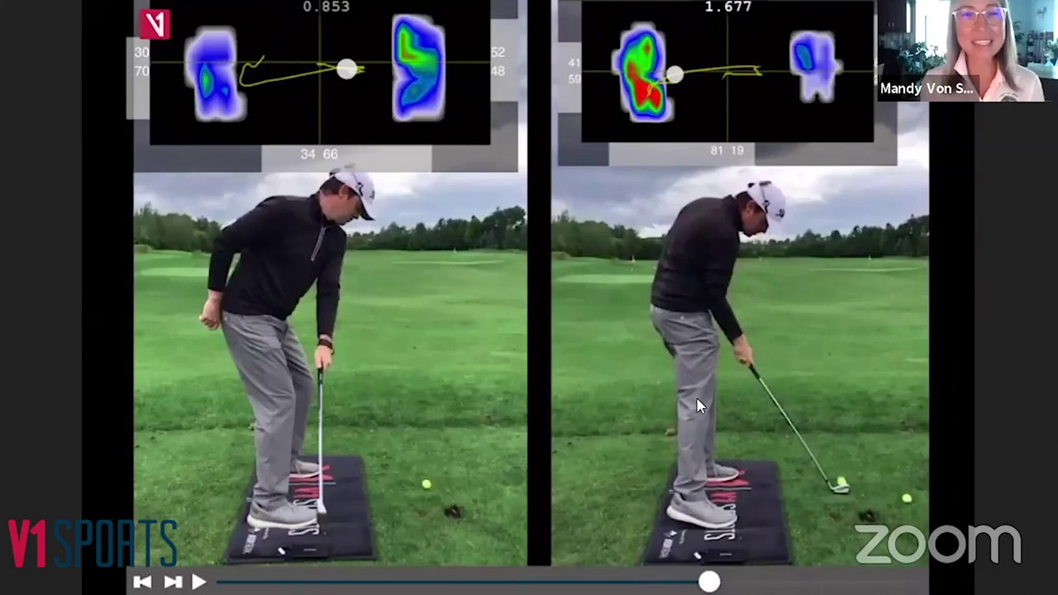
pyautogui.press('space')
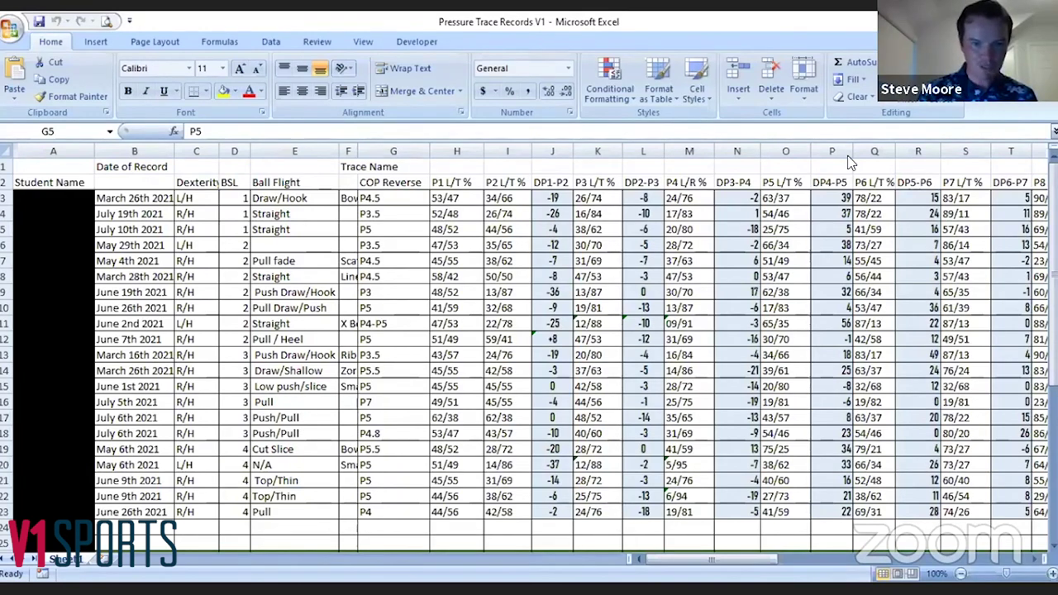
# Examine the first record in row 3 from its dexterity and ball flight through COP Reverse to the P3 L/T % value
pyautogui.click(205, 196)
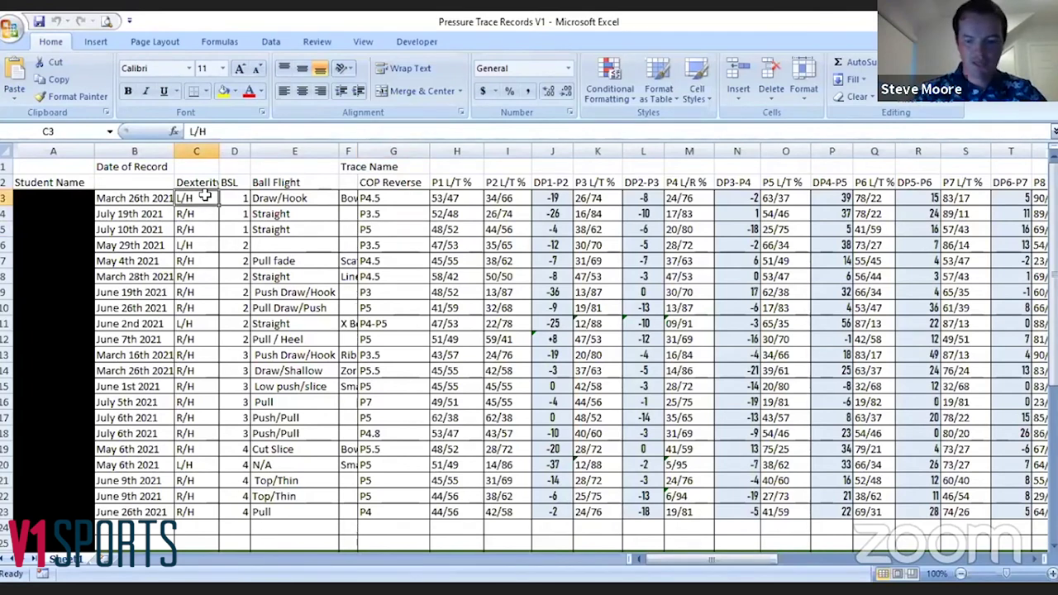
pyautogui.press('Right')
pyautogui.press('Right')
pyautogui.press('Right')
pyautogui.press('Right')
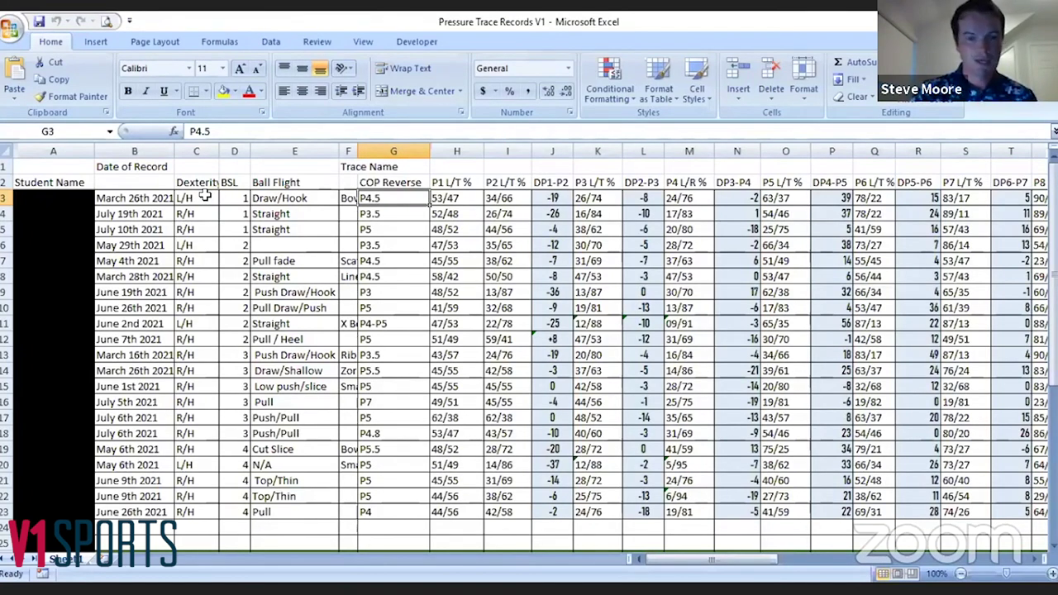
pyautogui.press('Right')
pyautogui.press('Right')
pyautogui.press('Left')
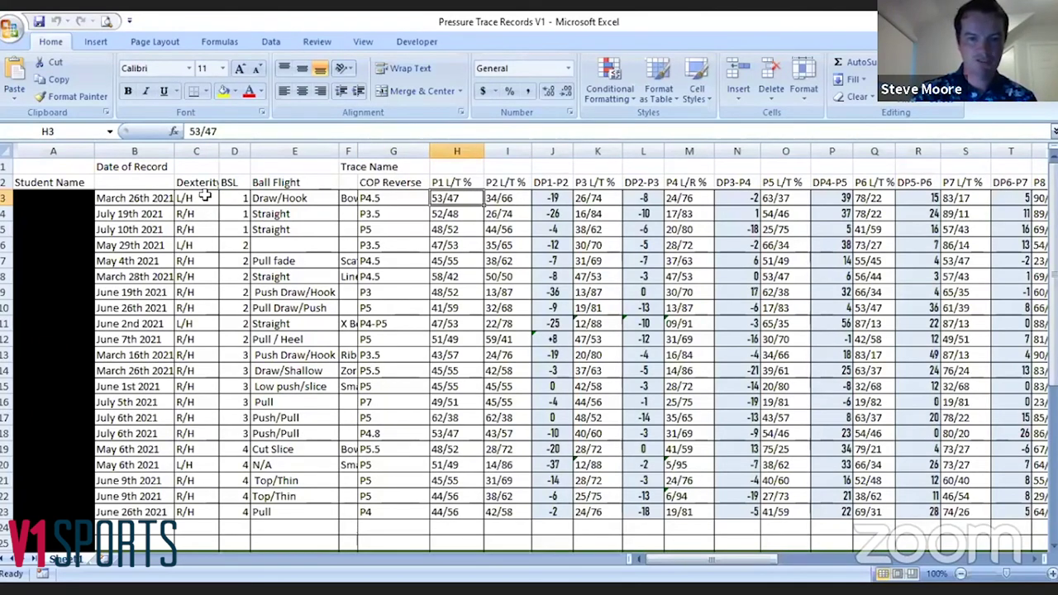
pyautogui.press('Right')
pyautogui.press('Right')
pyautogui.press('Right')
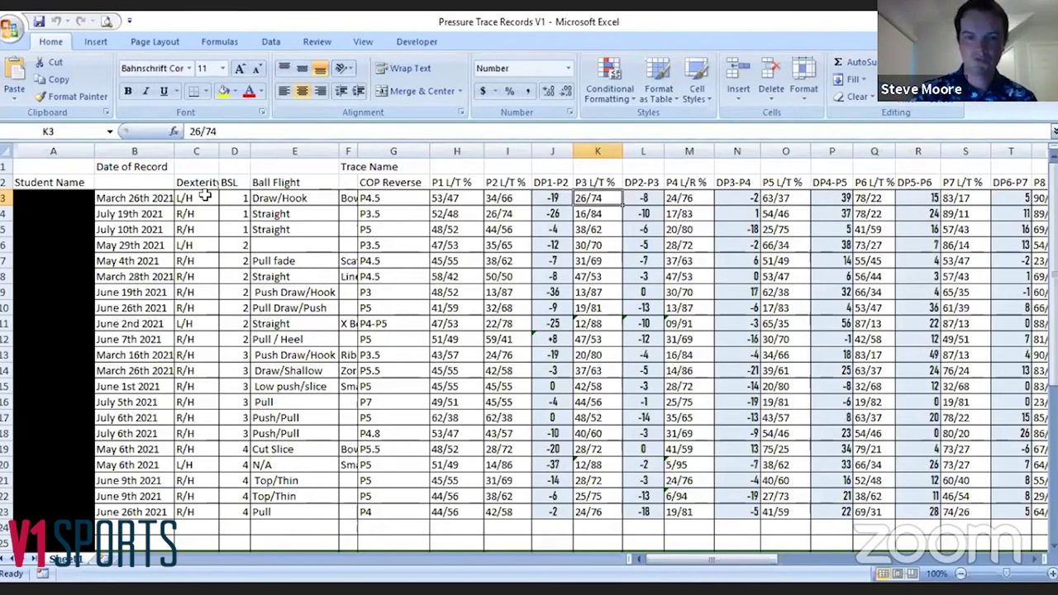
# Review row 3's lead/trail percentages and position-to-position changes out to P8, returning to the DP1-P2 column
pyautogui.press('Right')
pyautogui.press('Right')
pyautogui.press('Right')
pyautogui.press('Right')
pyautogui.press('Right')
pyautogui.press('Right')
pyautogui.press('Right')
pyautogui.press('Right')
pyautogui.press('Right')
pyautogui.press('Right')
pyautogui.press('Right')
pyautogui.press('Right')
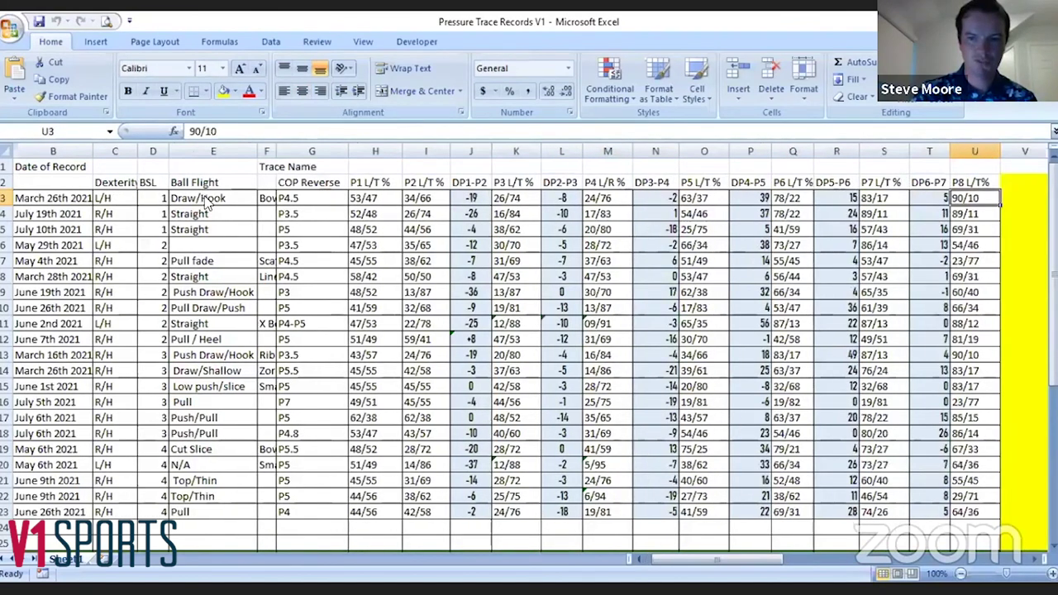
pyautogui.press('Left')
pyautogui.press('Left')
pyautogui.press('Left')
pyautogui.press('Left')
pyautogui.press('Left')
pyautogui.press('Left')
pyautogui.press('Left')
pyautogui.press('Left')
pyautogui.press('Left')
pyautogui.press('Left')
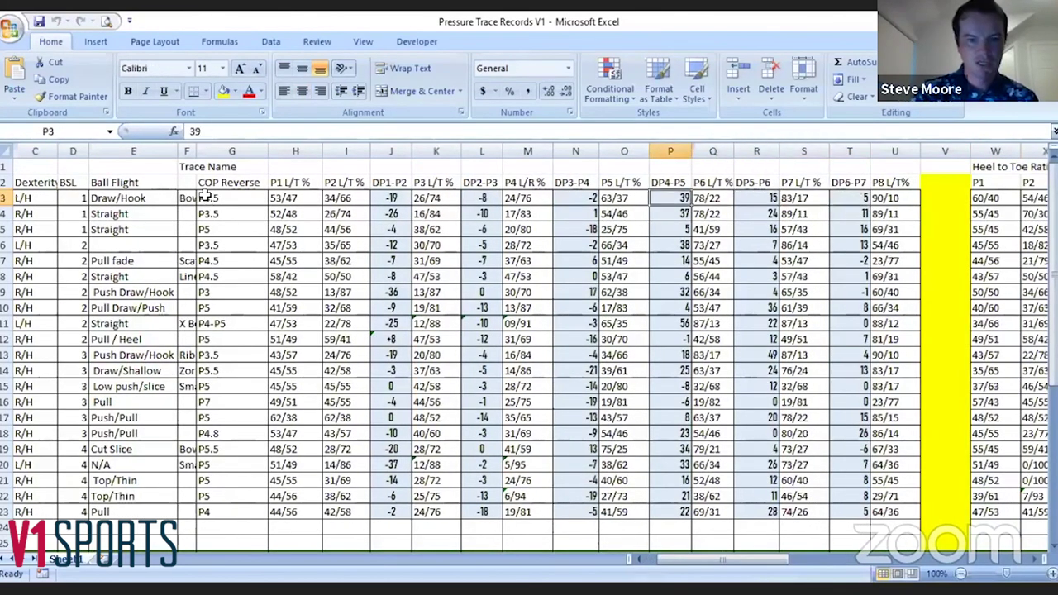
pyautogui.press('Left')
pyautogui.press('Left')
pyautogui.press('Left')
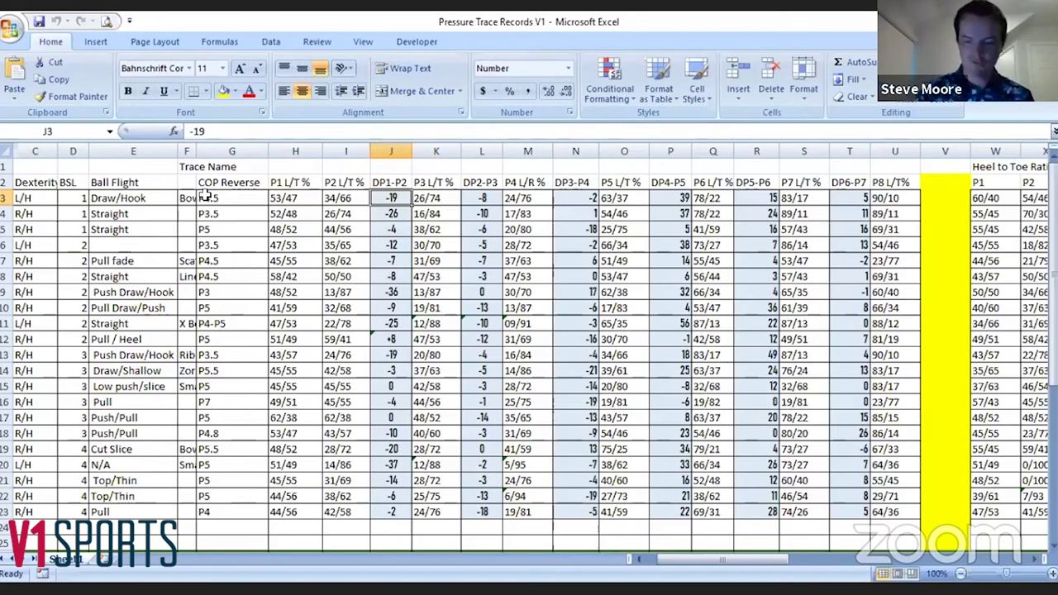
# Move along row 3 past the yellow divider and look over the Heel to Toe Ratio Lead columns through P8
pyautogui.press('Right')
pyautogui.press('Right')
pyautogui.press('Right')
pyautogui.press('Right')
pyautogui.press('Right')
pyautogui.press('Right')
pyautogui.press('Right')
pyautogui.press('Right')
pyautogui.press('Right')
pyautogui.press('Right')
pyautogui.press('Right')
pyautogui.press('Right')
pyautogui.press('Right')
pyautogui.press('Right')
pyautogui.press('Right')
pyautogui.press('Right')
pyautogui.press('Right')
pyautogui.press('Right')
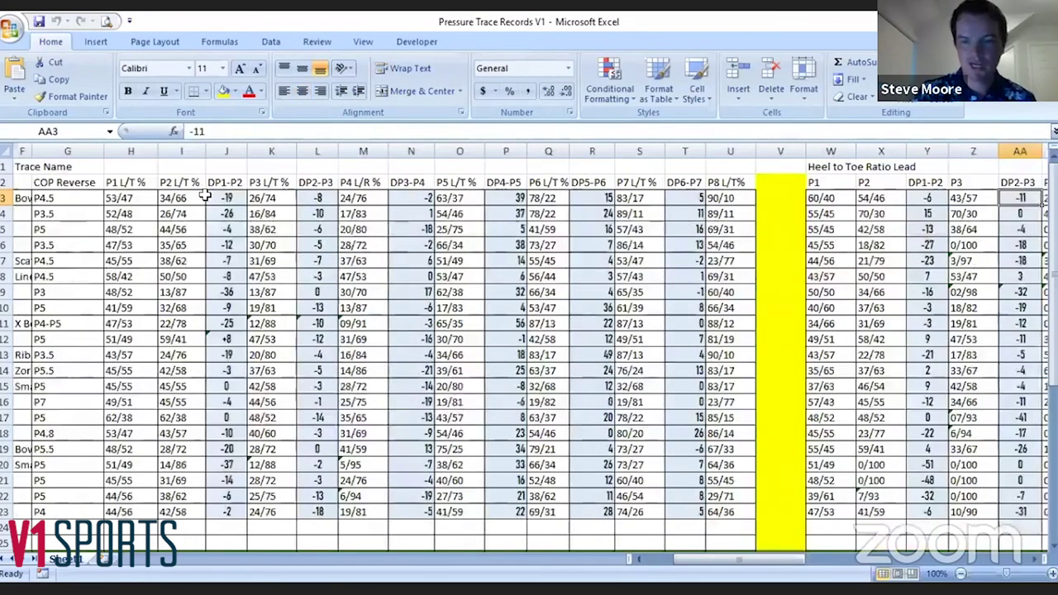
pyautogui.press('Right')
pyautogui.press('Right')
pyautogui.press('Right')
pyautogui.press('Right')
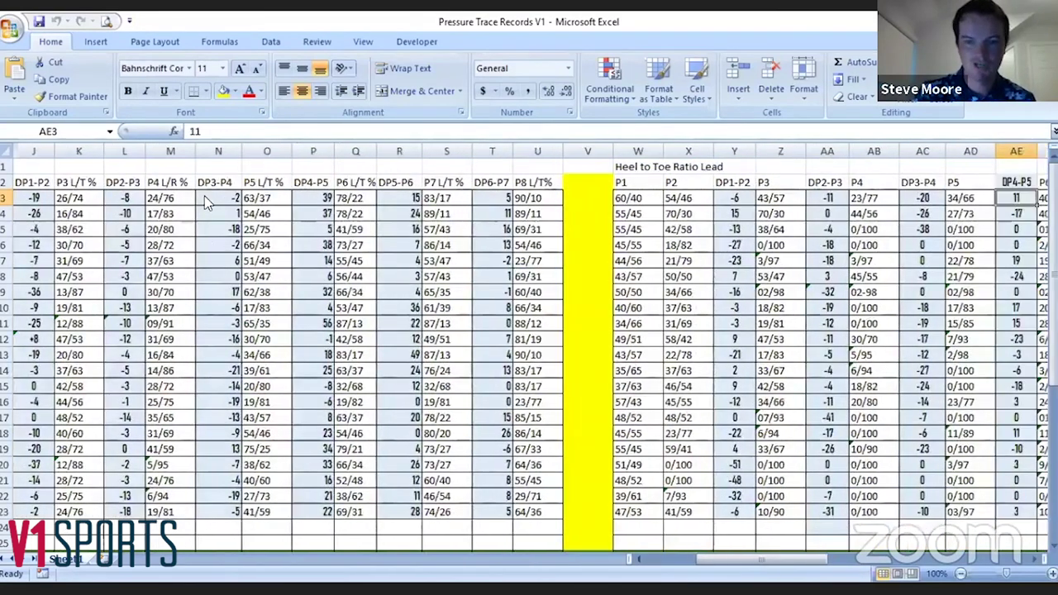
pyautogui.press('Right')
pyautogui.press('Right')
pyautogui.press('Right')
pyautogui.press('Right')
# Go back along row 3 to the P1 value that starts the Heel to Toe Ratio Lead section
pyautogui.press('Left')
pyautogui.press('Left')
pyautogui.press('Left')
pyautogui.press('Left')
pyautogui.press('Left')
pyautogui.press('Left')
pyautogui.press('Left')
pyautogui.press('Left')
pyautogui.press('Left')
pyautogui.press('Left')
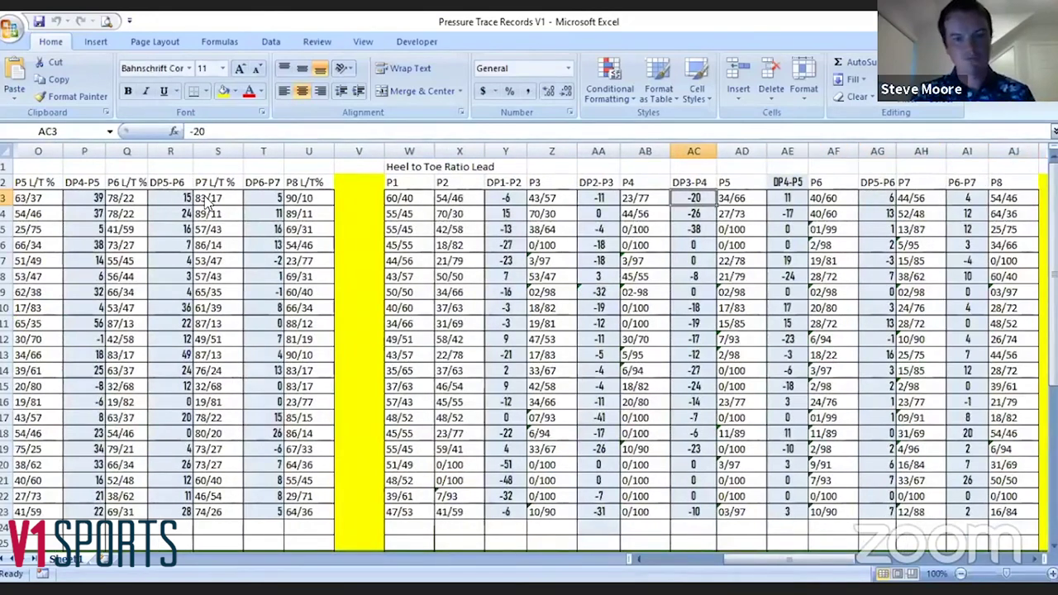
pyautogui.press('Left')
pyautogui.press('Left')
pyautogui.press('Left')
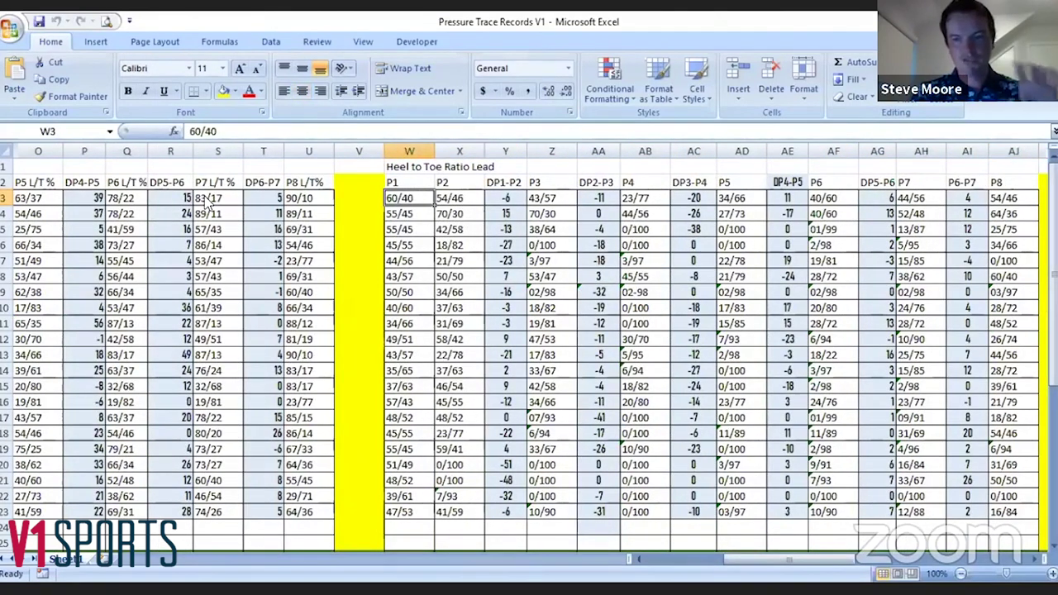
# Examine row 3's heel-to-toe changes for the lead foot, starting with the DP1-P2 and DP2-P3 columns
pyautogui.press('Right')
pyautogui.press('Right')
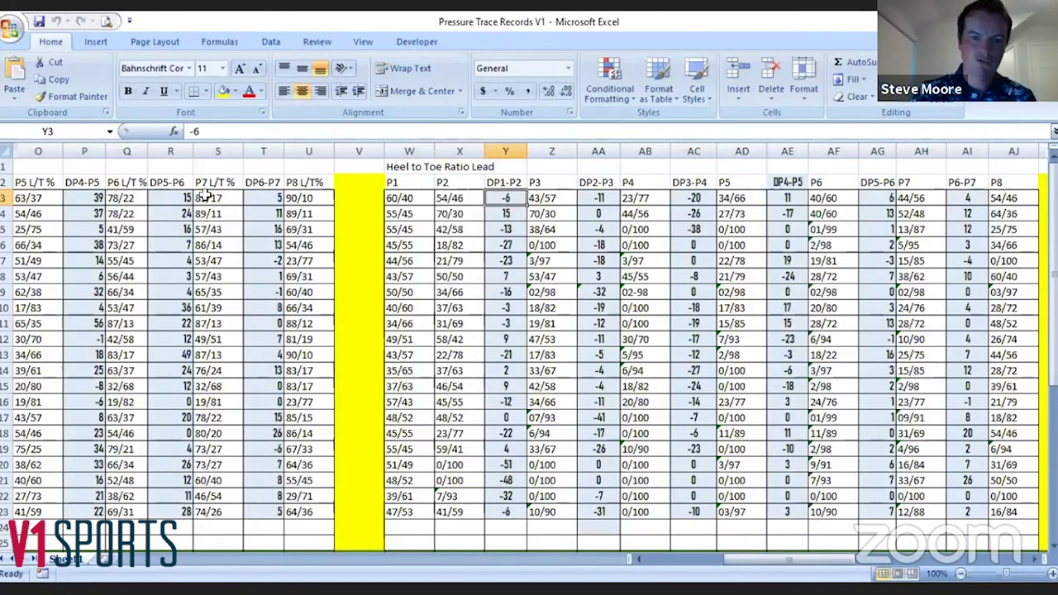
pyautogui.press('Right')
pyautogui.press('Right')
pyautogui.press('Right')
pyautogui.press('Right')
pyautogui.press('Right')
pyautogui.press('Right')
pyautogui.press('Right')
pyautogui.press('Right')
pyautogui.press('Right')
pyautogui.press('Right')
pyautogui.press('Right')
pyautogui.press('Right')
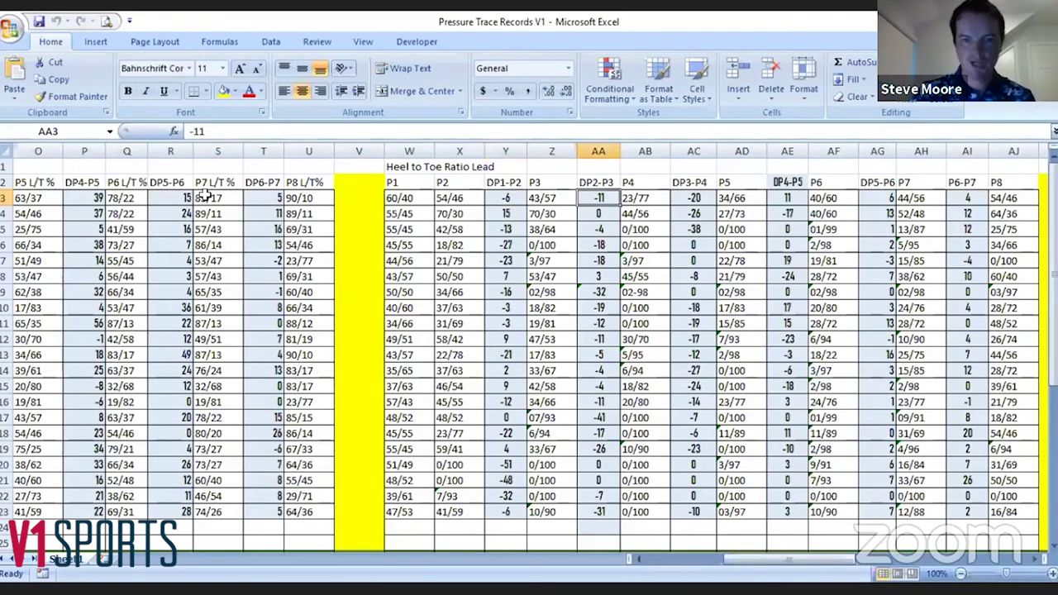
# Inspect row 3's Heel to Toe Ratio Trail values and the changes between its swing positions
pyautogui.press('Right')
pyautogui.press('Right')
pyautogui.press('Right')
pyautogui.press('Right')
pyautogui.press('Right')
pyautogui.press('Right')
pyautogui.press('Right')
pyautogui.press('Right')
pyautogui.press('Right')
pyautogui.press('Right')
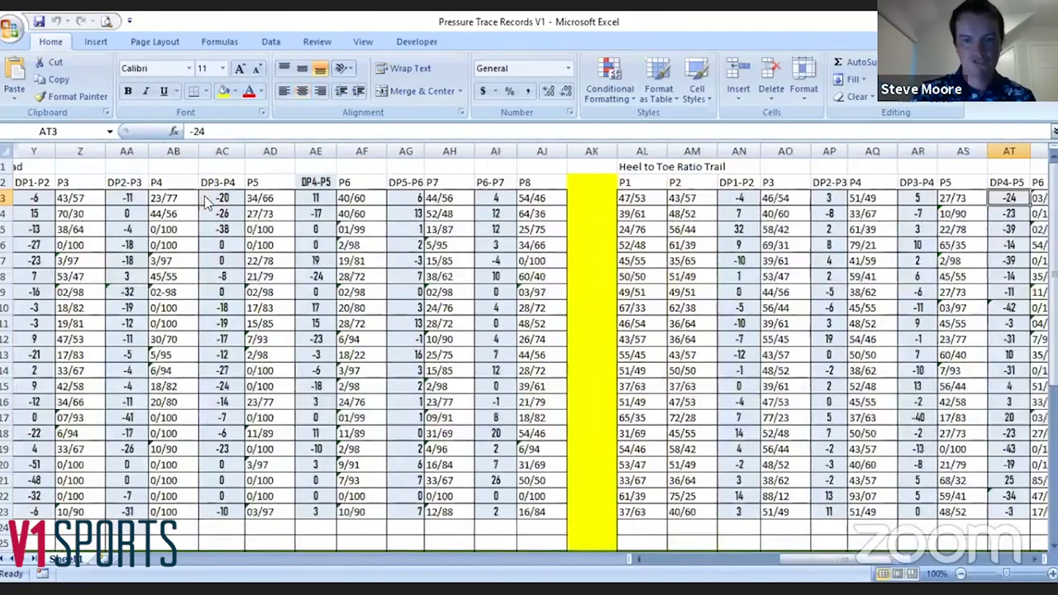
pyautogui.press('Right')
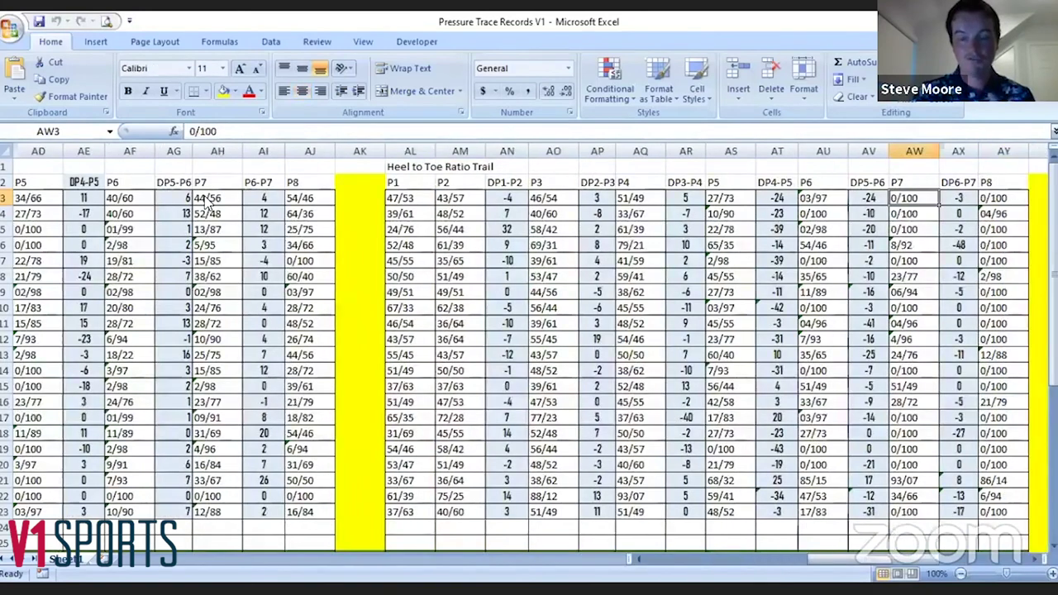
pyautogui.press('Left')
pyautogui.press('Left')
pyautogui.press('Left')
pyautogui.press('Left')
pyautogui.press('Left')
pyautogui.press('Left')
pyautogui.press('Right')
pyautogui.press('Right')
pyautogui.press('Right')
pyautogui.press('Right')
pyautogui.press('Right')
pyautogui.press('Right')
pyautogui.press('Right')
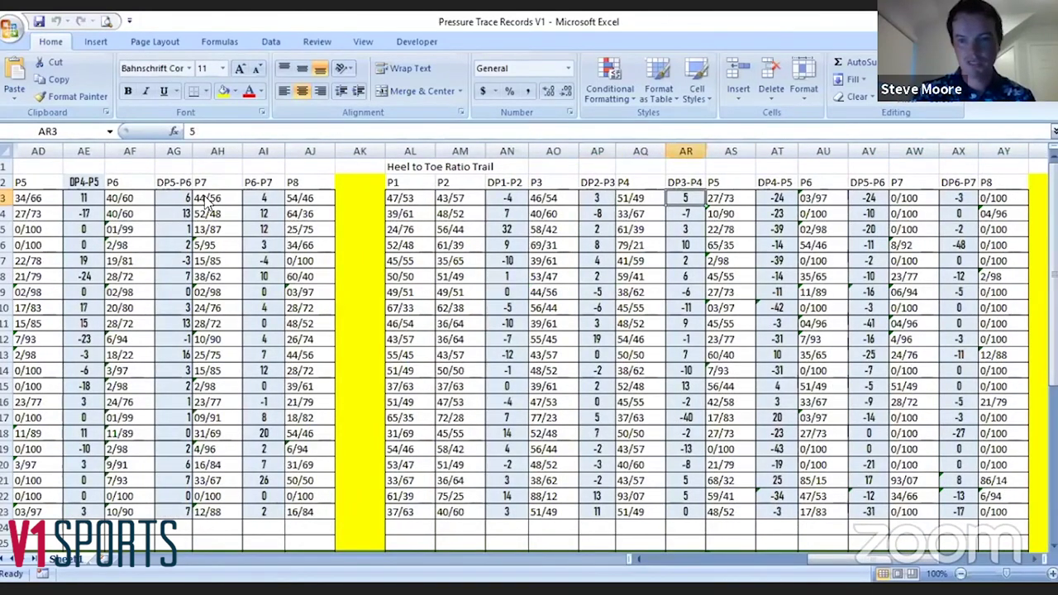
# Look through row 3's Lateral section from Zero and P2 to P8 and on past the Max V column
pyautogui.press('Right')
pyautogui.press('Right')
pyautogui.press('Right')
pyautogui.press('Right')
pyautogui.press('Right')
pyautogui.press('Right')
pyautogui.press('Right')
pyautogui.press('Right')
pyautogui.press('Right')
pyautogui.press('Right')
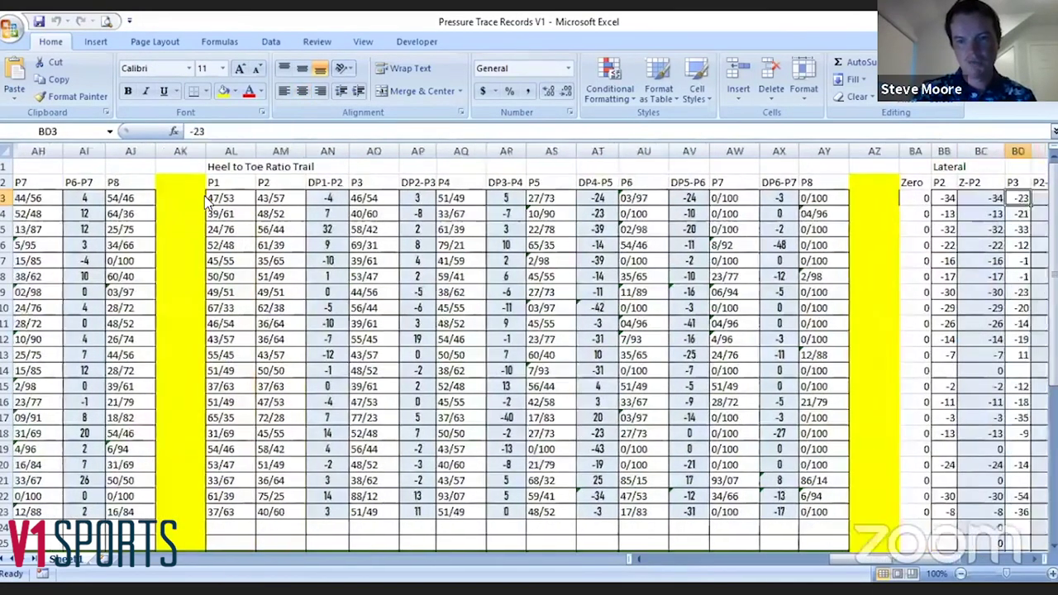
pyautogui.press('Right')
pyautogui.press('Right')
pyautogui.press('Right')
pyautogui.press('Right')
pyautogui.press('Right')
pyautogui.press('Right')
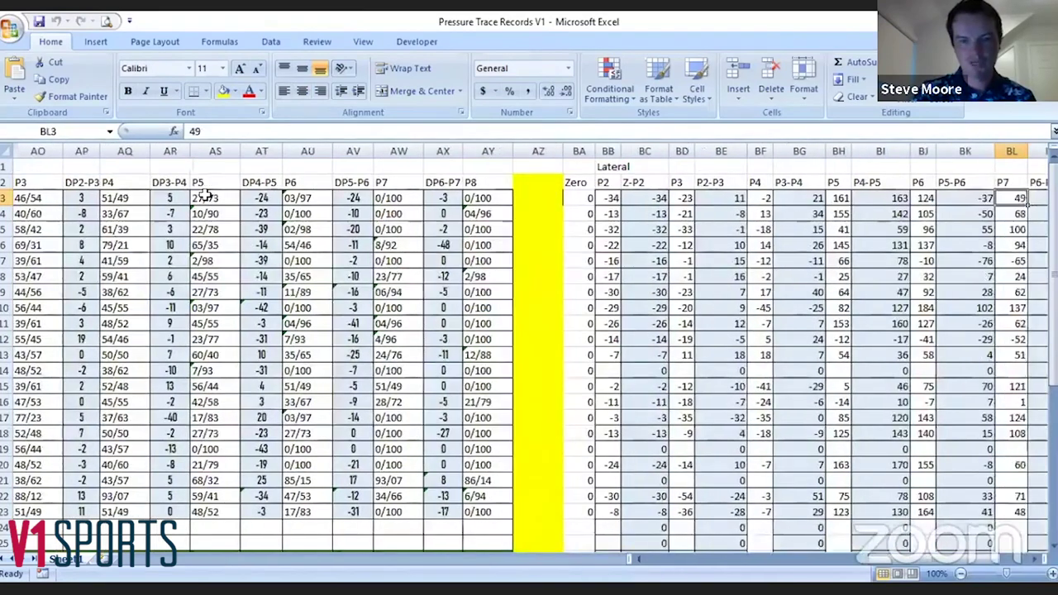
pyautogui.press('Right')
pyautogui.press('Right')
pyautogui.press('Right')
pyautogui.press('Right')
pyautogui.press('Right')
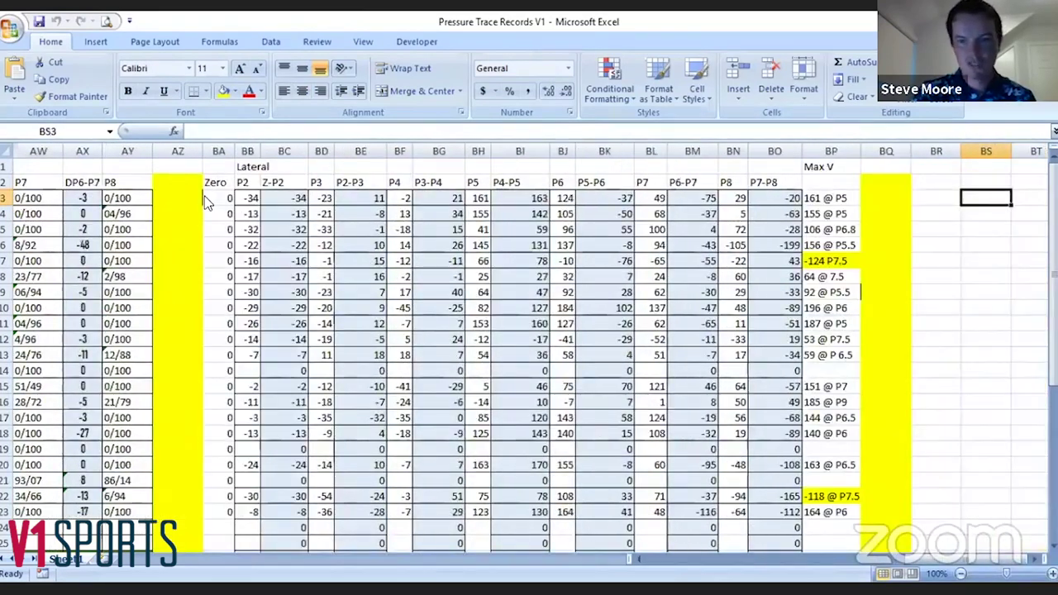
# Examine the Lateral difference columns in row 4, comparing the P2-P3, P3-P4 and P4-P5 changes
pyautogui.press('Down')
pyautogui.press('Left')
pyautogui.press('Left')
pyautogui.press('Left')
pyautogui.press('Left')
pyautogui.press('Left')
pyautogui.press('Left')
pyautogui.press('Left')
pyautogui.press('Left')
pyautogui.press('Left')
pyautogui.press('Left')
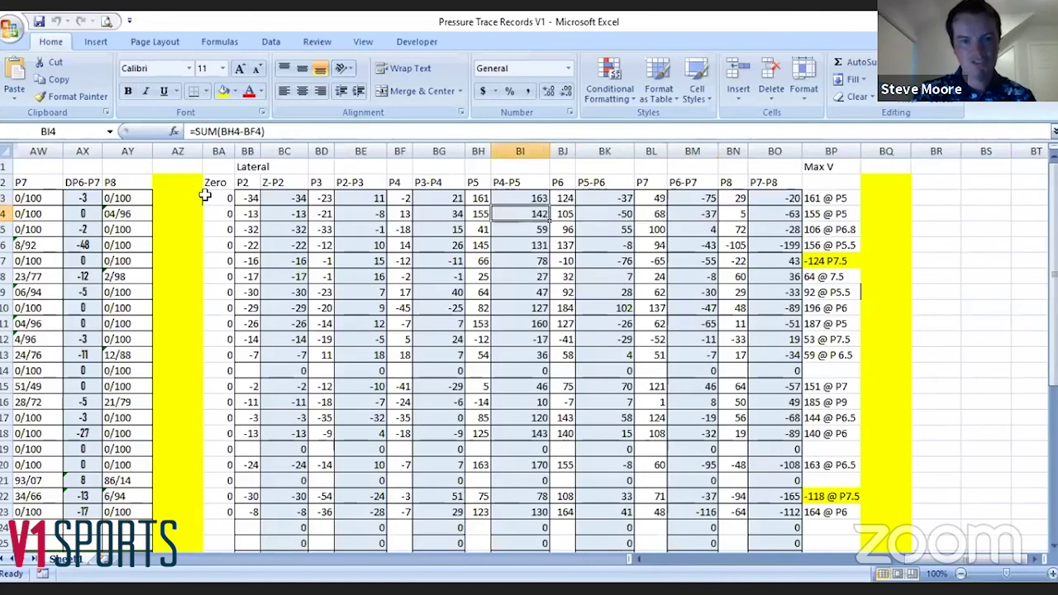
pyautogui.press('Left')
pyautogui.press('Left')
pyautogui.press('Left')
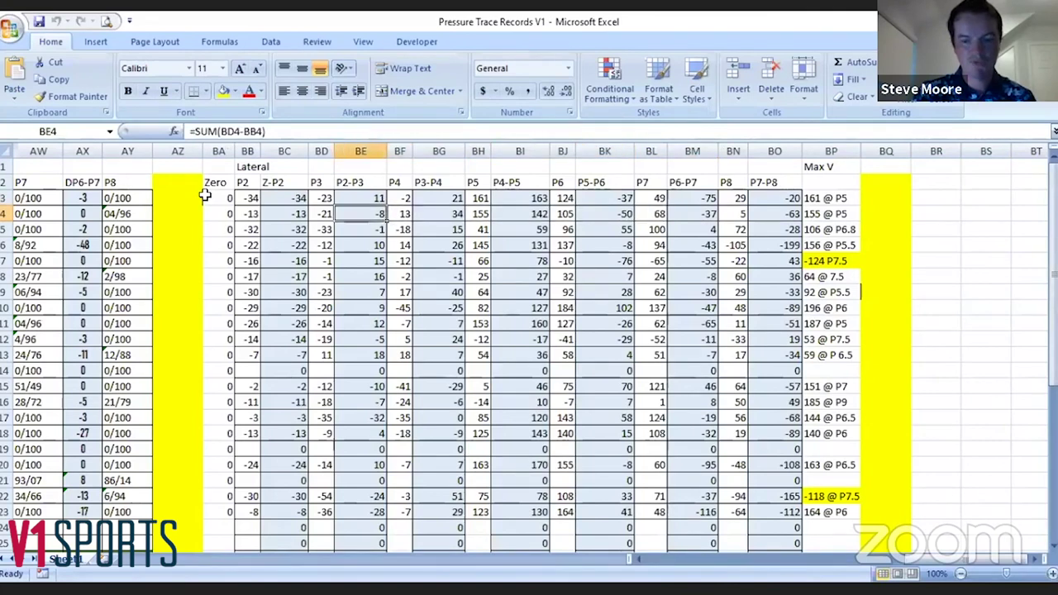
pyautogui.press('Right')
pyautogui.press('Right')
pyautogui.press('Right')
pyautogui.press('Right')
pyautogui.press('Right')
pyautogui.press('Right')
pyautogui.press('Left')
pyautogui.press('Left')
pyautogui.press('Left')
pyautogui.press('Left')
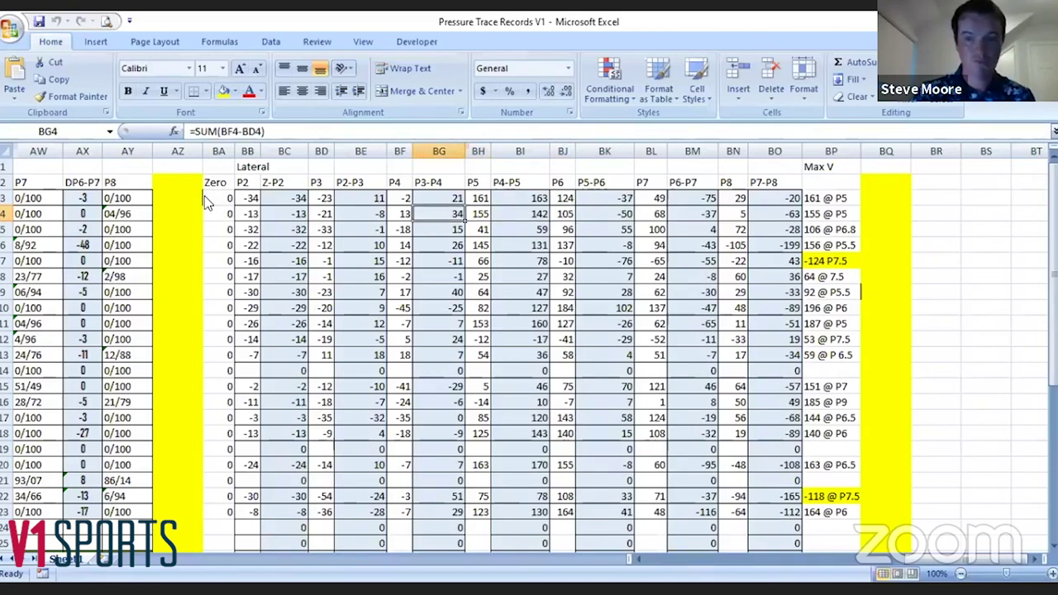
# Look back along row 4's Lateral values from P3-P4 to the Z-P2 change
pyautogui.press('Left')
pyautogui.press('Left')
pyautogui.press('Left')
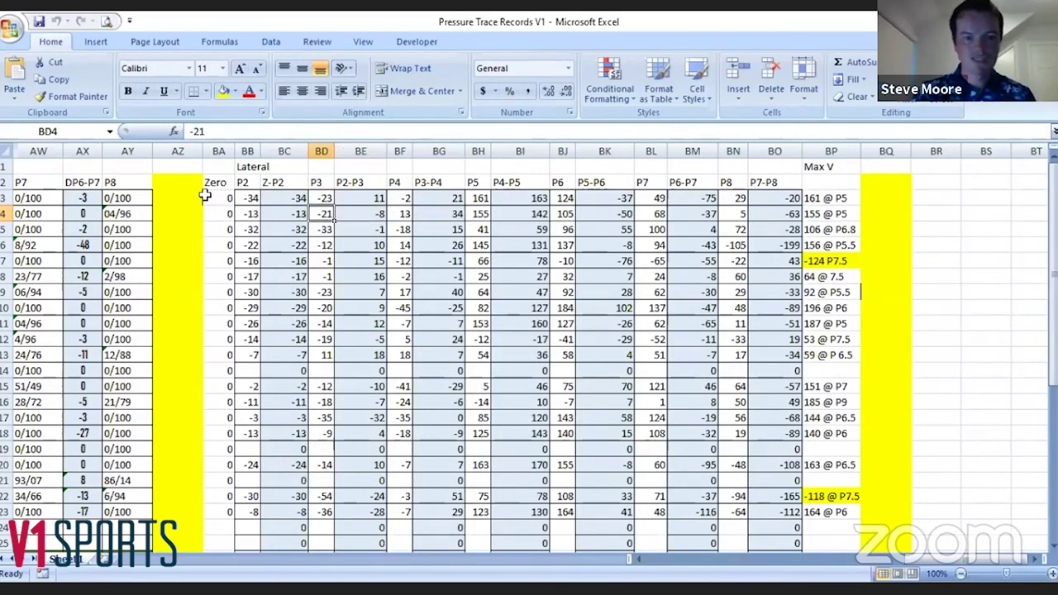
pyautogui.press('Left')
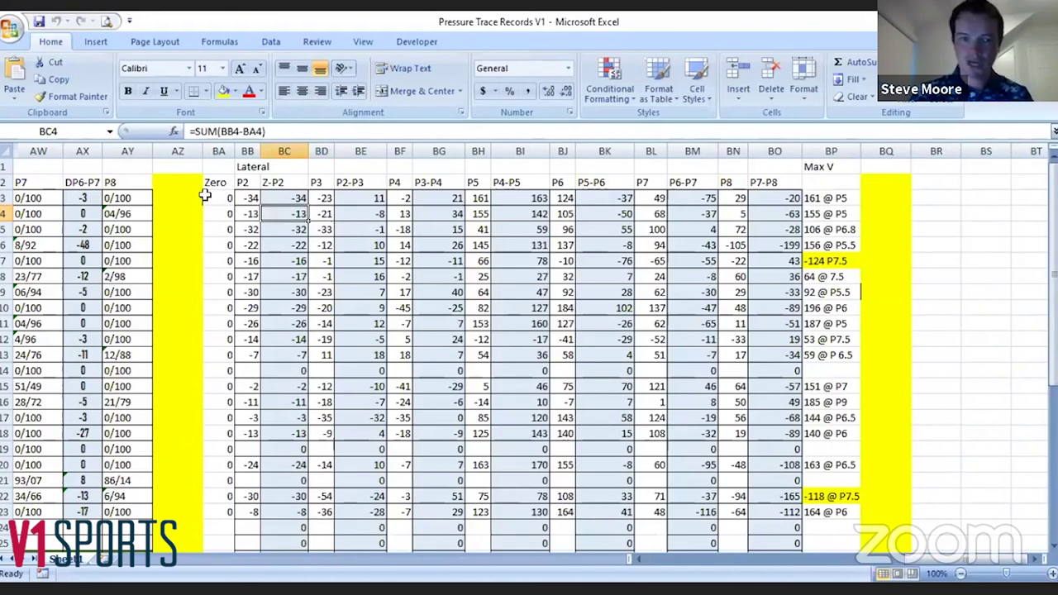
# Compare the Lateral Z-P2 changes down the student rows, then return to row 3
pyautogui.press('Up')
pyautogui.press('Down')
pyautogui.press('Down')
pyautogui.press('Down')
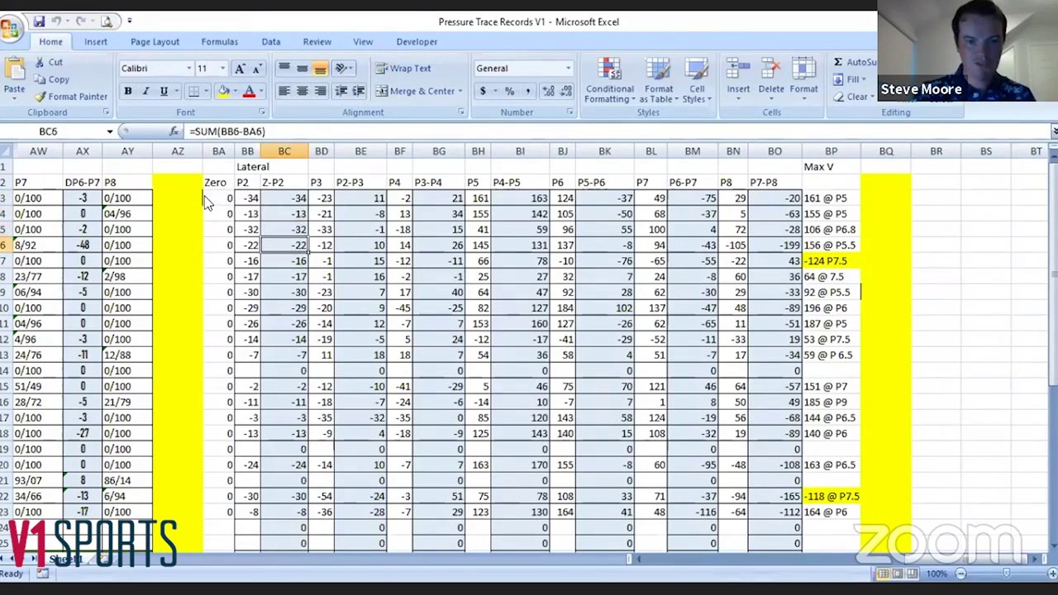
pyautogui.press('Down')
pyautogui.press('Down')
pyautogui.press('Down')
pyautogui.press('Down')
pyautogui.press('Down')
pyautogui.press('Down')
pyautogui.press('Down')
pyautogui.press('Down')
pyautogui.press('Down')
pyautogui.press('Down')
pyautogui.press('Down')
pyautogui.press('Up')
pyautogui.press('Up')
pyautogui.press('Up')
pyautogui.press('Up')
pyautogui.press('Up')
pyautogui.press('Up')
pyautogui.press('Up')
pyautogui.press('Up')
pyautogui.press('Up')
pyautogui.press('Up')
pyautogui.press('Up')
pyautogui.press('Up')
pyautogui.press('Up')
pyautogui.press('Up')
# Look across row 3's Lateral values to Max V and read the Max V entries down to row 9
pyautogui.press('Right')
pyautogui.press('Right')
pyautogui.press('Right')
pyautogui.press('Right')
pyautogui.press('Right')
pyautogui.press('Right')
pyautogui.press('Right')
pyautogui.press('Right')
pyautogui.press('Right')
pyautogui.press('Right')
pyautogui.press('Right')
pyautogui.press('Right')
pyautogui.press('Right')
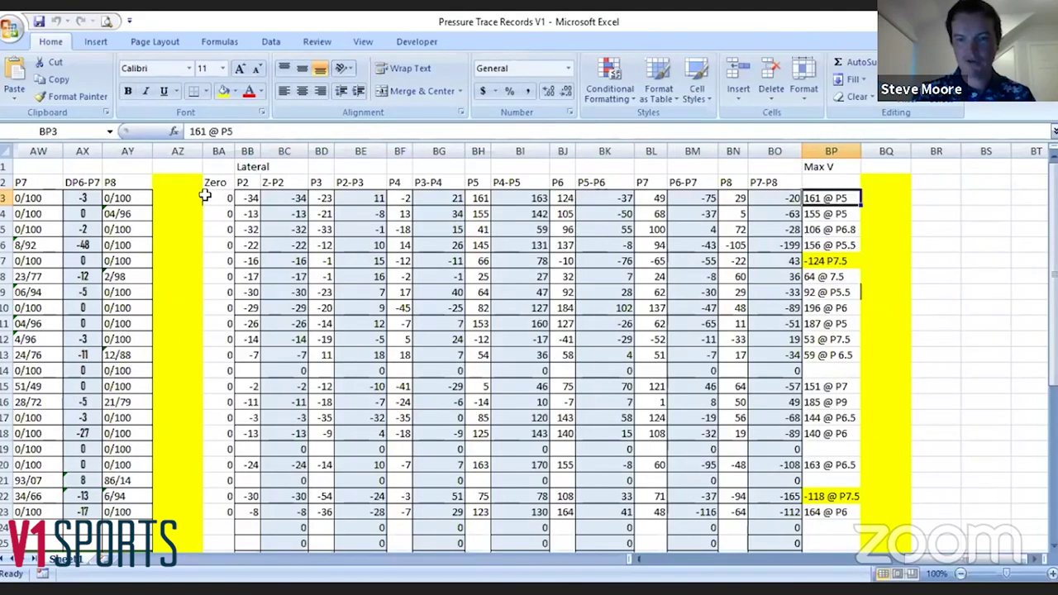
pyautogui.press('Down')
pyautogui.press('Down')
pyautogui.press('Down')
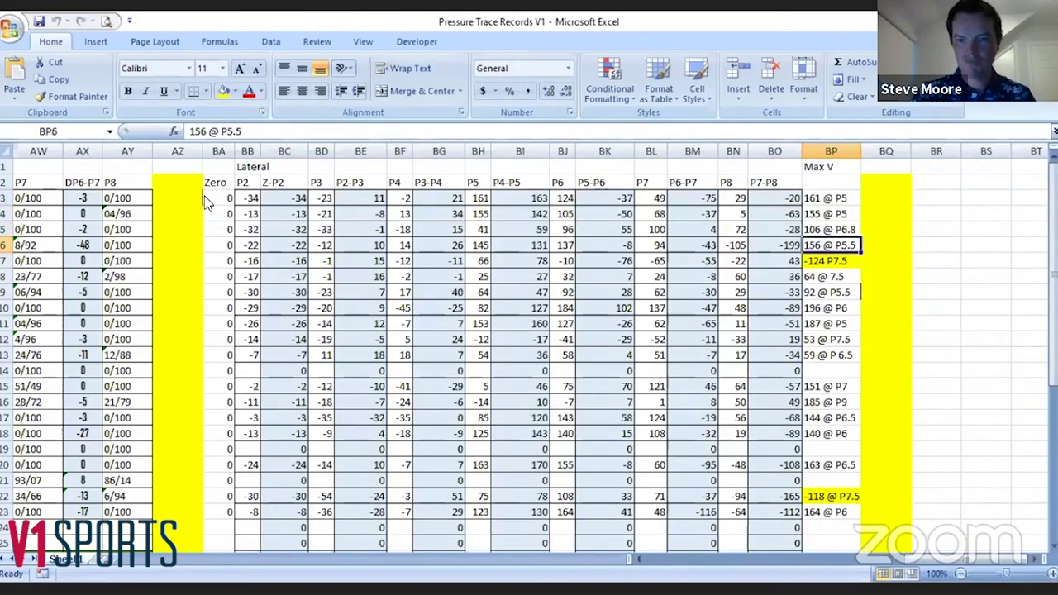
pyautogui.press('Down')
pyautogui.press('Down')
pyautogui.press('Down')
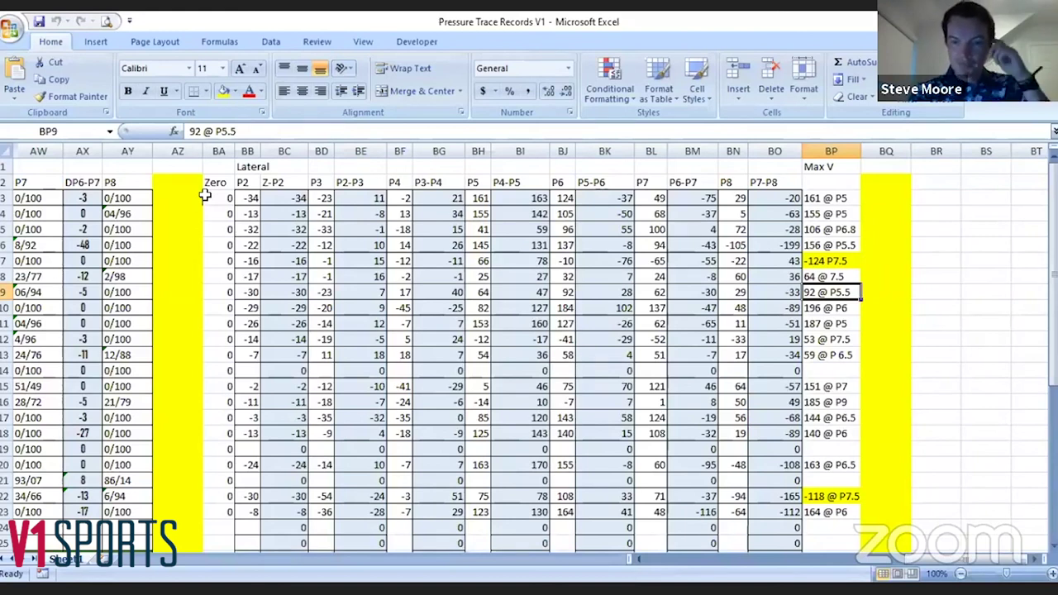
# Recheck the upper Max V entries, including the highlighted one in row 7, and continue down to row 12
pyautogui.press('Up')
pyautogui.press('Up')
pyautogui.press('Up')
pyautogui.press('Up')
pyautogui.press('Up')
pyautogui.press('Up')
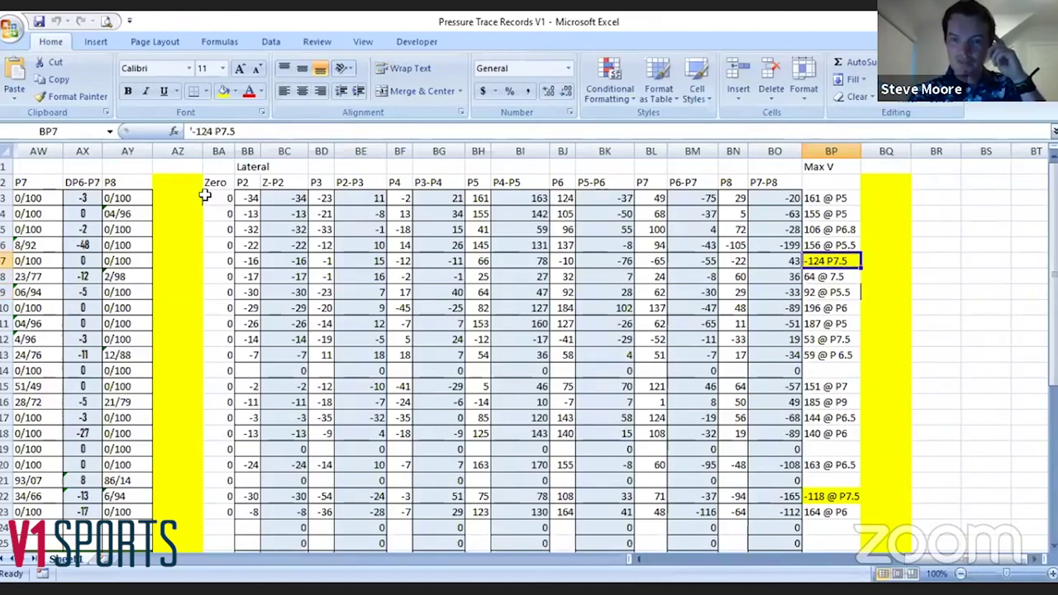
pyautogui.press('Down')
pyautogui.press('Down')
pyautogui.press('Down')
pyautogui.press('Down')
pyautogui.press('Down')
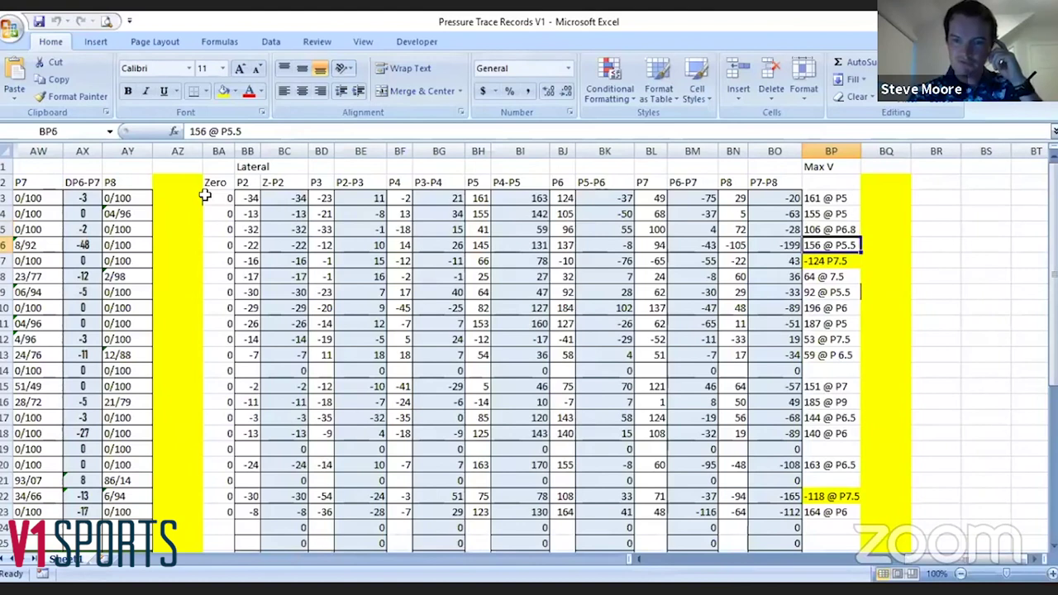
pyautogui.press('Down')
pyautogui.press('Down')
pyautogui.press('Down')
pyautogui.press('Down')
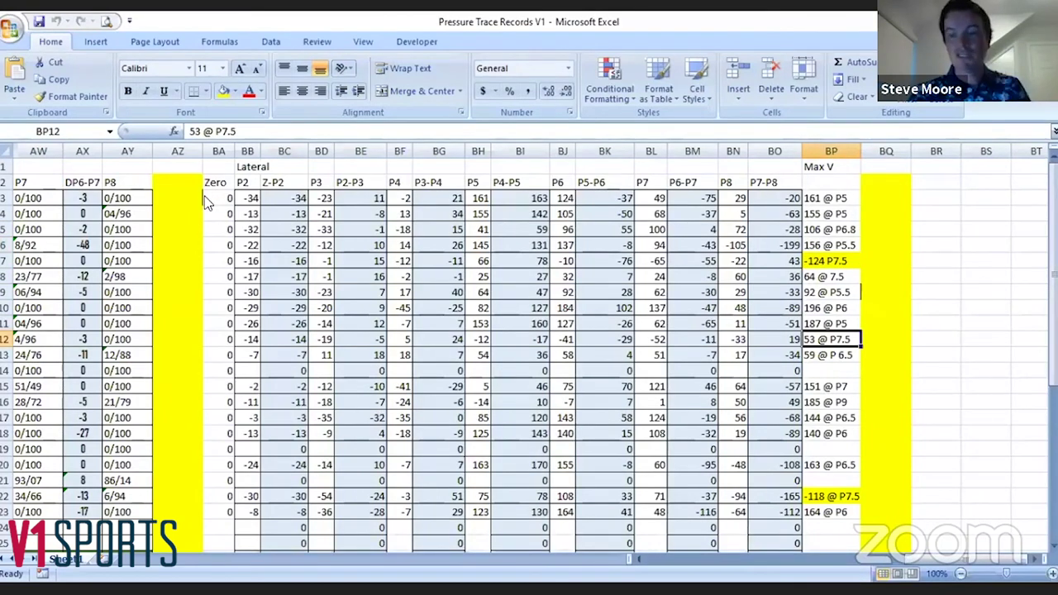
# Review row 12's Lateral values from P8 back to Zero and on to the trail-foot DP5-P6 change
pyautogui.press('Left')
pyautogui.press('Left')
pyautogui.press('Left')
pyautogui.press('Left')
pyautogui.press('Left')
pyautogui.press('Left')
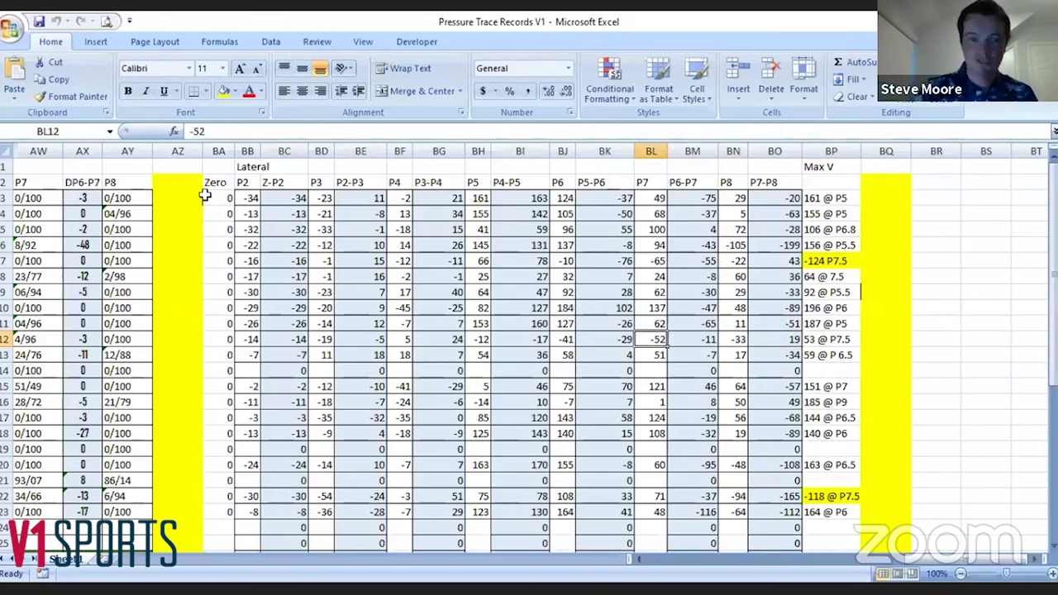
pyautogui.press('Left')
pyautogui.press('Left')
pyautogui.press('Left')
pyautogui.press('Left')
pyautogui.press('Left')
pyautogui.press('Left')
pyautogui.press('Left')
pyautogui.press('Left')
pyautogui.press('Left')
pyautogui.press('Left')
pyautogui.press('Left')
pyautogui.press('Left')
pyautogui.press('Left')
pyautogui.press('Left')
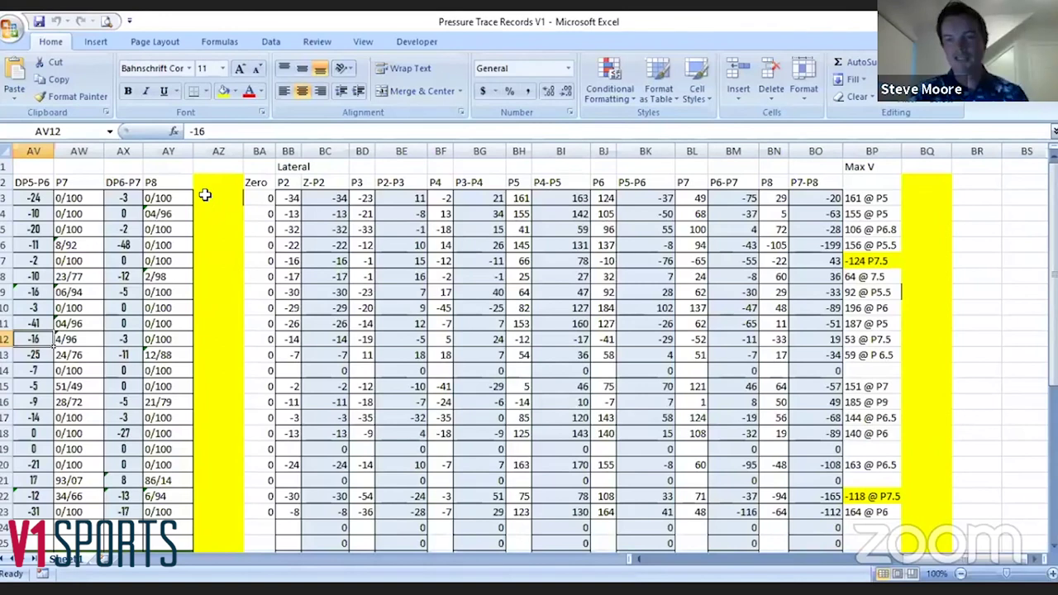
# Review row 12's Heel to Toe Ratio Trail values from P6 back to P1
pyautogui.press('Left')
pyautogui.press('Left')
pyautogui.press('Left')
pyautogui.press('Left')
pyautogui.press('Left')
pyautogui.press('Left')
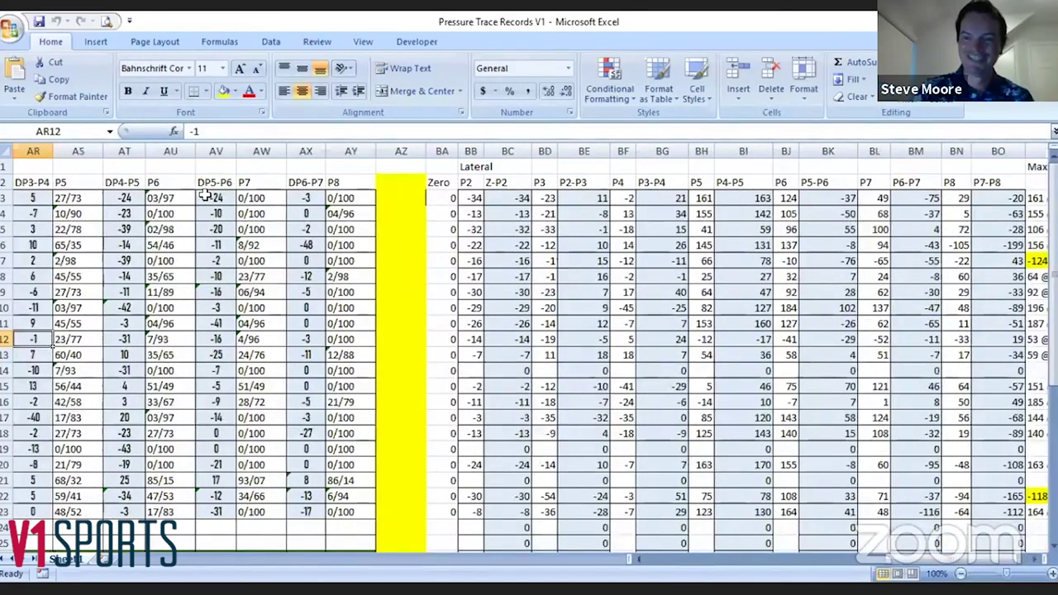
pyautogui.press('Left')
pyautogui.press('Left')
pyautogui.press('Left')
pyautogui.press('Left')
pyautogui.press('Left')
pyautogui.press('Left')
pyautogui.press('Left')
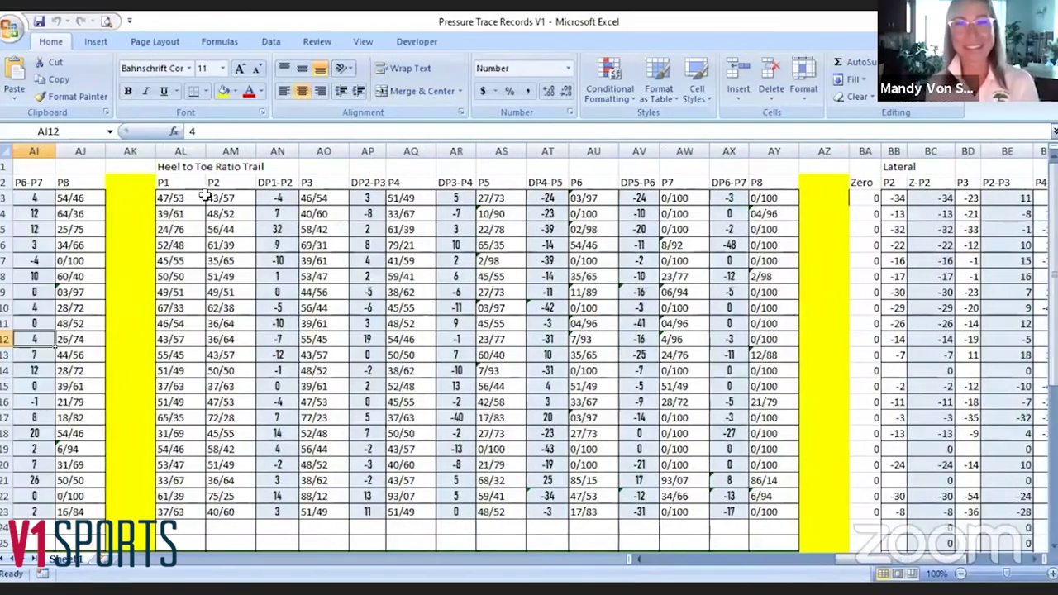
# Review row 12's Heel to Toe Ratio Lead values from P7 back to the DP1-P2 change
pyautogui.press('Left')
pyautogui.press('Left')
pyautogui.press('Left')
pyautogui.press('Left')
pyautogui.press('Left')
pyautogui.press('Left')
pyautogui.press('Left')
pyautogui.press('Left')
pyautogui.press('Left')
pyautogui.press('Left')
pyautogui.press('Left')
pyautogui.press('Left')
pyautogui.press('Left')
pyautogui.press('Left')
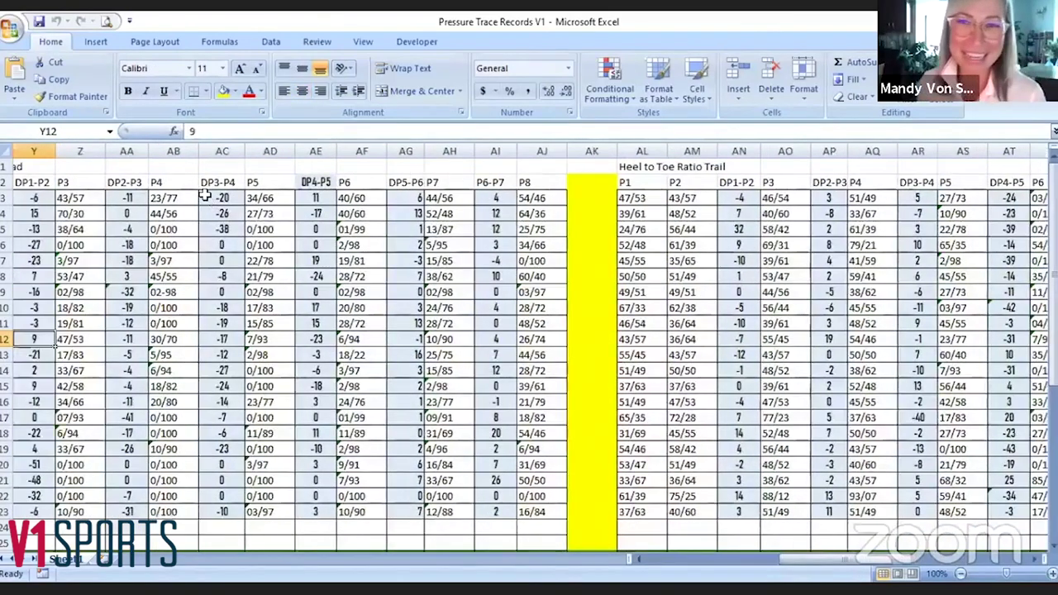
# Review row 12's lead/trail percentages and position changes from P8 back to P1
pyautogui.press('Left')
pyautogui.press('Left')
pyautogui.press('Left')
pyautogui.press('Left')
pyautogui.press('Left')
pyautogui.press('Left')
pyautogui.press('Left')
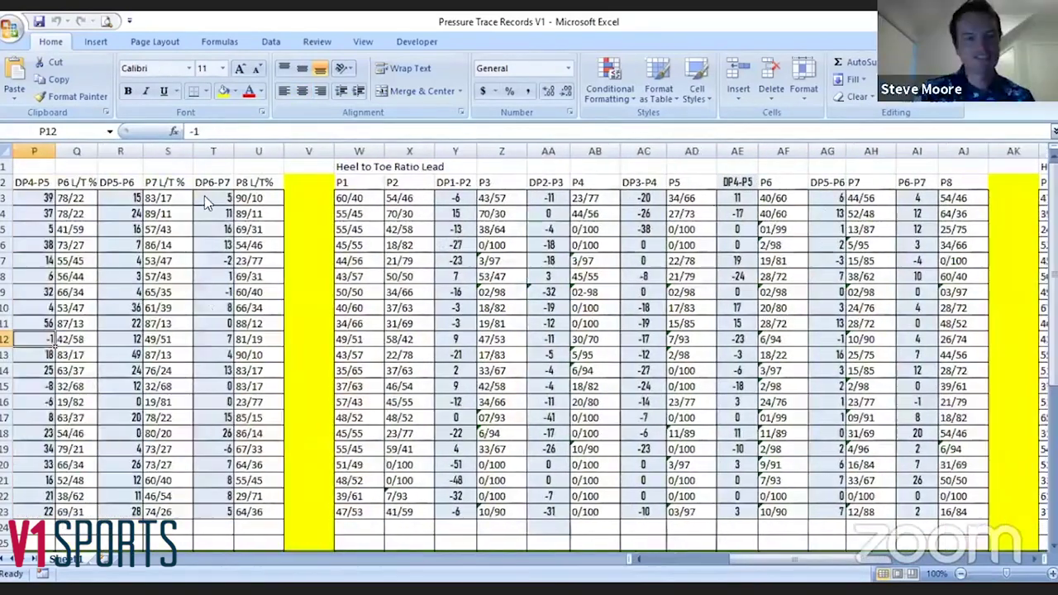
pyautogui.press('Left')
pyautogui.press('Left')
pyautogui.press('Left')
pyautogui.press('Left')
pyautogui.press('Left')
pyautogui.press('Left')
pyautogui.press('Left')
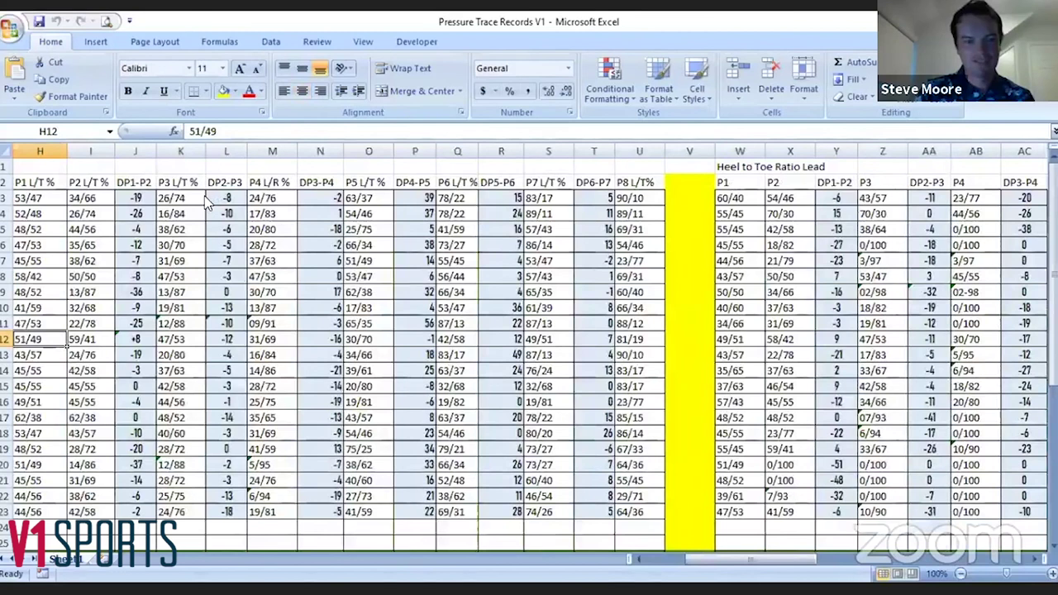
# Inspect row 12's record details, from COP Reverse and Ball Flight back to Student Name
pyautogui.press('Left')
pyautogui.press('Left')
pyautogui.press('Left')
pyautogui.press('Left')
pyautogui.press('Left')
pyautogui.press('Left')
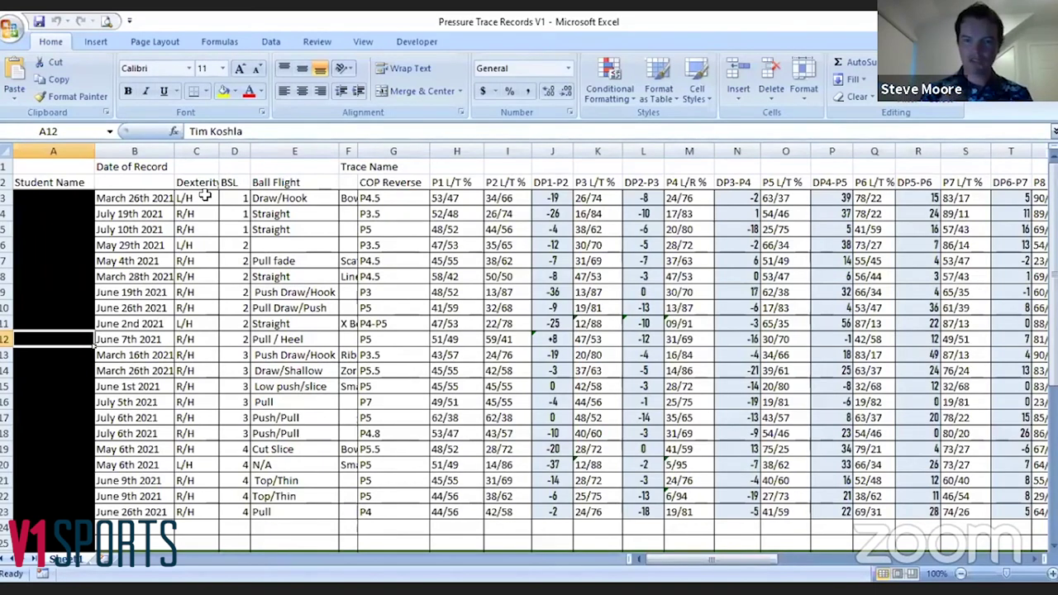
# Look across row 12 from the record details to the P2 lead/trail percentage
pyautogui.press('Right')
pyautogui.press('Right')
pyautogui.press('Right')
pyautogui.press('Right')
pyautogui.press('Right')
pyautogui.press('Right')
pyautogui.press('Right')
pyautogui.press('Right')
pyautogui.press('Right')
pyautogui.press('Right')
pyautogui.press('Right')
pyautogui.press('Right')
pyautogui.press('Right')
pyautogui.press('Right')
pyautogui.press('Right')
pyautogui.press('Right')
pyautogui.press('Right')
pyautogui.press('Right')
pyautogui.press('Right')
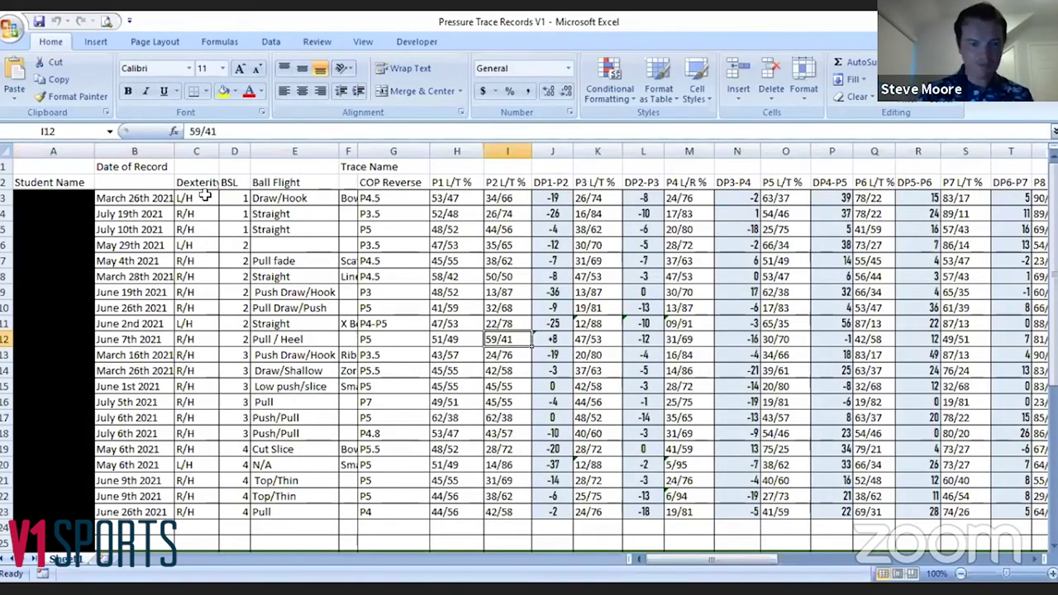
# Review row 12 from the P2 lead/trail percentage across to the Heel to Toe Ratio Lead value at P4
pyautogui.press('Right')
pyautogui.press('Right')
pyautogui.press('Right')
pyautogui.press('Right')
pyautogui.press('Right')
pyautogui.press('Right')
pyautogui.press('Right')
pyautogui.press('Right')
pyautogui.press('Right')
pyautogui.press('Right')
pyautogui.press('Right')
pyautogui.press('Right')
pyautogui.press('Right')
pyautogui.press('Right')
pyautogui.press('Right')
pyautogui.press('Right')
pyautogui.press('Right')
pyautogui.press('Right')
pyautogui.press('Right')
pyautogui.press('Right')
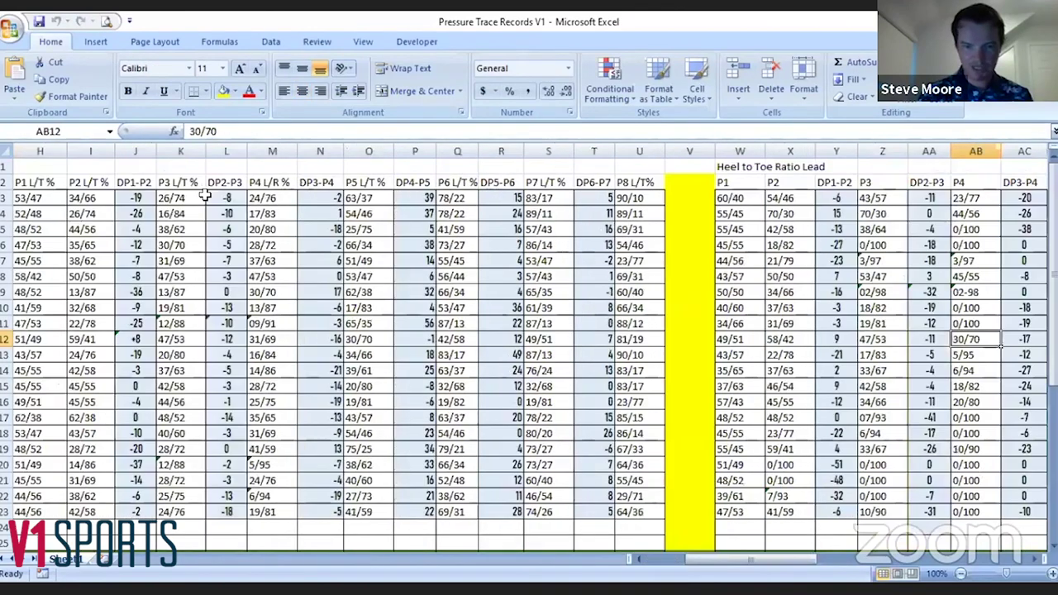
# Review row 12's remaining Heel to Toe Ratio Lead values and the Heel to Toe Ratio Trail values through to the lateral section
pyautogui.press('Right')
pyautogui.press('Right')
pyautogui.press('Right')
pyautogui.press('Right')
pyautogui.press('Right')
pyautogui.press('Right')
pyautogui.press('Right')
pyautogui.press('Right')
pyautogui.press('Right')
pyautogui.press('Right')
pyautogui.press('Right')
pyautogui.press('Right')
pyautogui.press('Right')
pyautogui.press('Right')
pyautogui.press('Right')
pyautogui.press('Right')
pyautogui.press('Right')
pyautogui.press('Right')
pyautogui.press('Right')
pyautogui.press('Right')
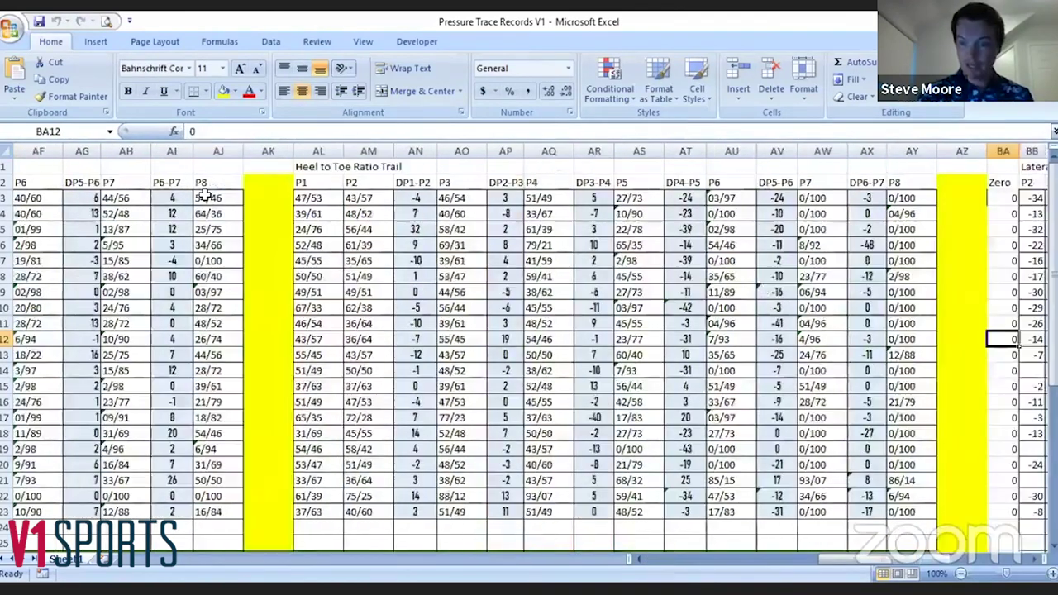
# Compare the Max V values from row 12 up to the highlighted record in row 7
pyautogui.press('Left')
pyautogui.press('Left')
pyautogui.press('Left')
pyautogui.press('Left')
pyautogui.press('Left')
pyautogui.press('Left')
pyautogui.press('Left')
pyautogui.press('Left')
pyautogui.press('Left')
pyautogui.press('Left')
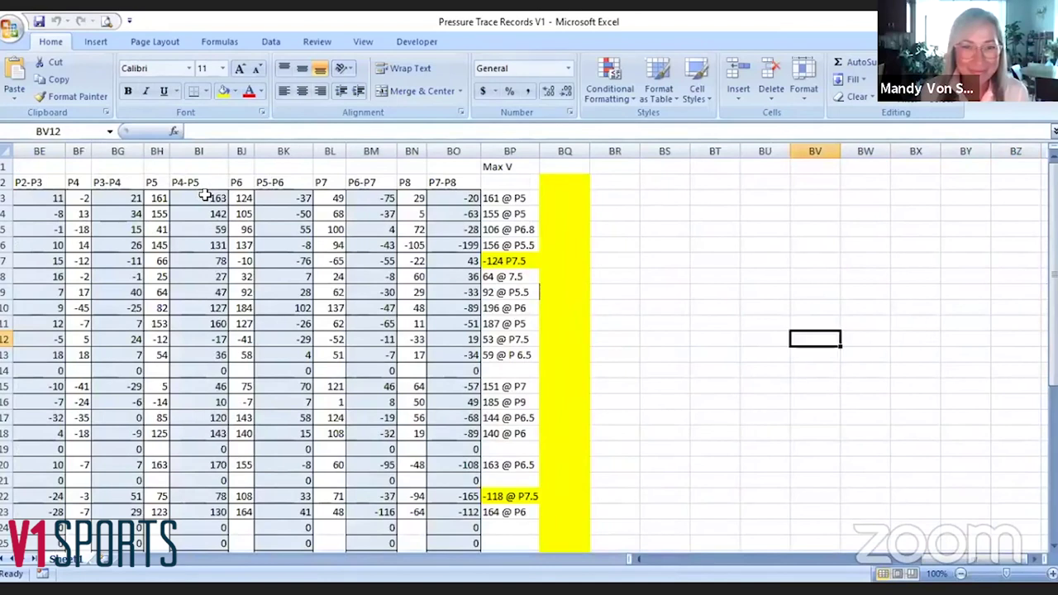
pyautogui.press('Up')
pyautogui.press('Up')
pyautogui.press('Up')
pyautogui.press('Up')
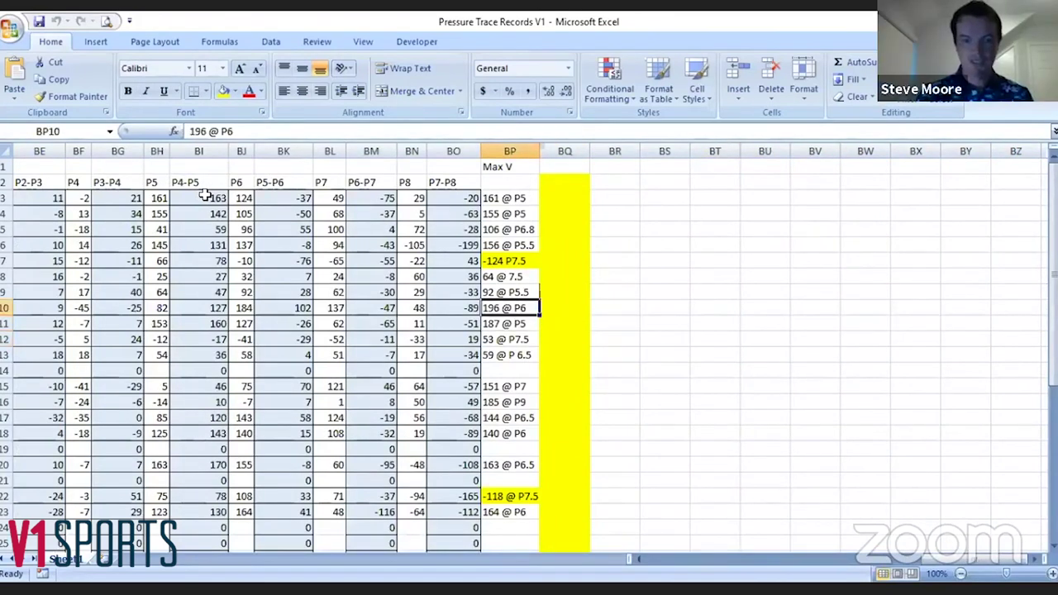
pyautogui.press('Up')
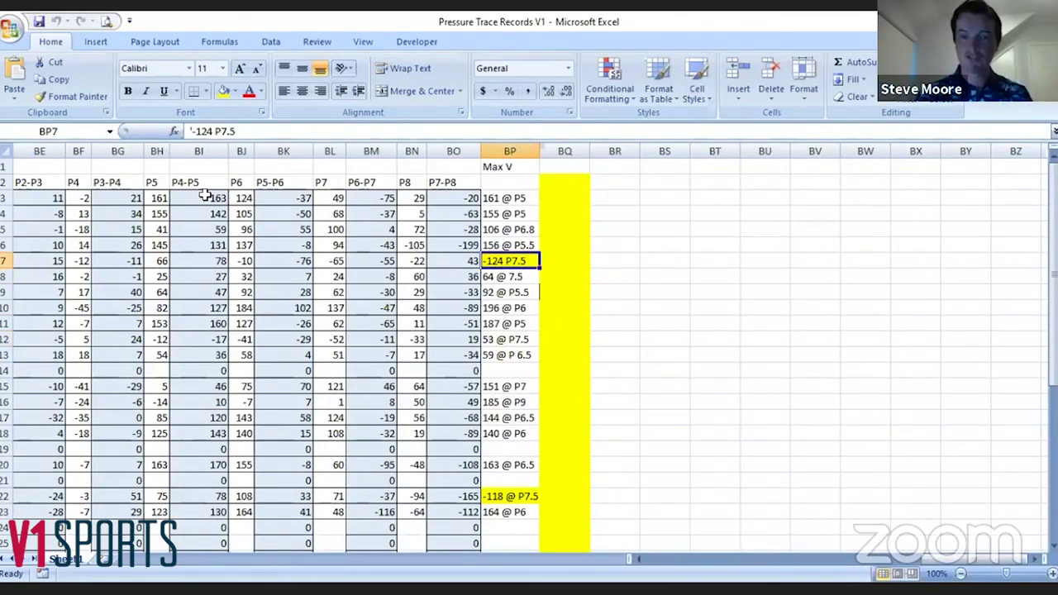
# Compare the Max V values from row 7 down to the highlighted record in row 22
pyautogui.press('Down')
pyautogui.press('Down')
pyautogui.press('Down')
pyautogui.press('Down')
pyautogui.press('Down')
pyautogui.press('Down')
pyautogui.press('Down')
pyautogui.press('Down')
pyautogui.press('Down')
pyautogui.press('Down')
pyautogui.press('Down')
pyautogui.press('Down')
pyautogui.press('Down')
pyautogui.press('Down')
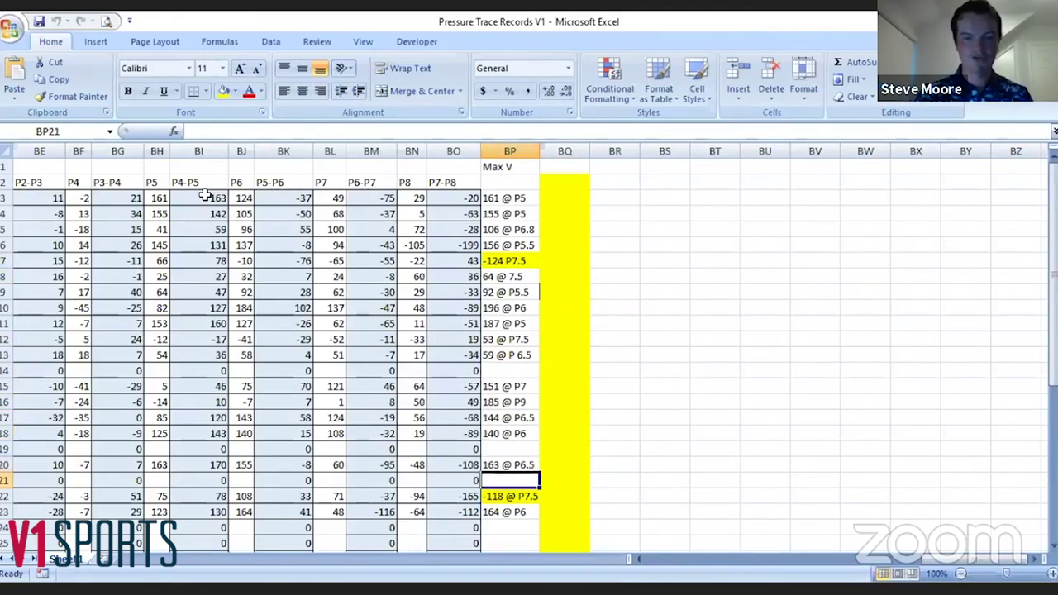
# Review row 22's lateral values from P7-P8 back to the Zero column
pyautogui.press('Left')
pyautogui.press('Left')
pyautogui.press('Left')
pyautogui.press('Left')
pyautogui.press('Left')
pyautogui.press('Left')
pyautogui.press('Left')
pyautogui.press('Left')
pyautogui.press('Left')
pyautogui.press('Left')
pyautogui.press('Left')
pyautogui.press('Left')
pyautogui.press('Left')
pyautogui.press('Left')
pyautogui.press('Left')
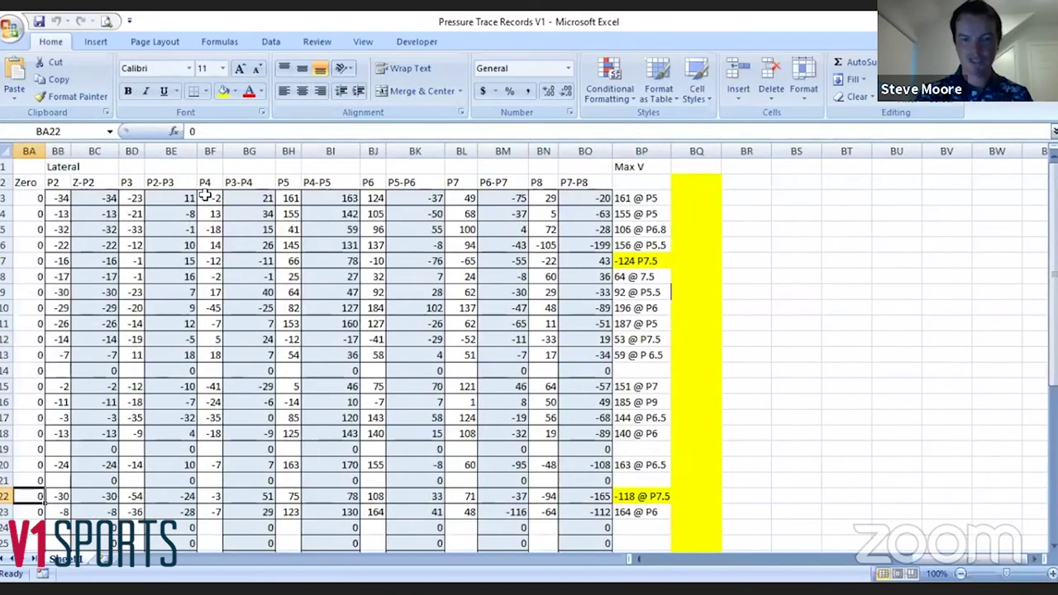
pyautogui.press('Left')
pyautogui.press('Left')
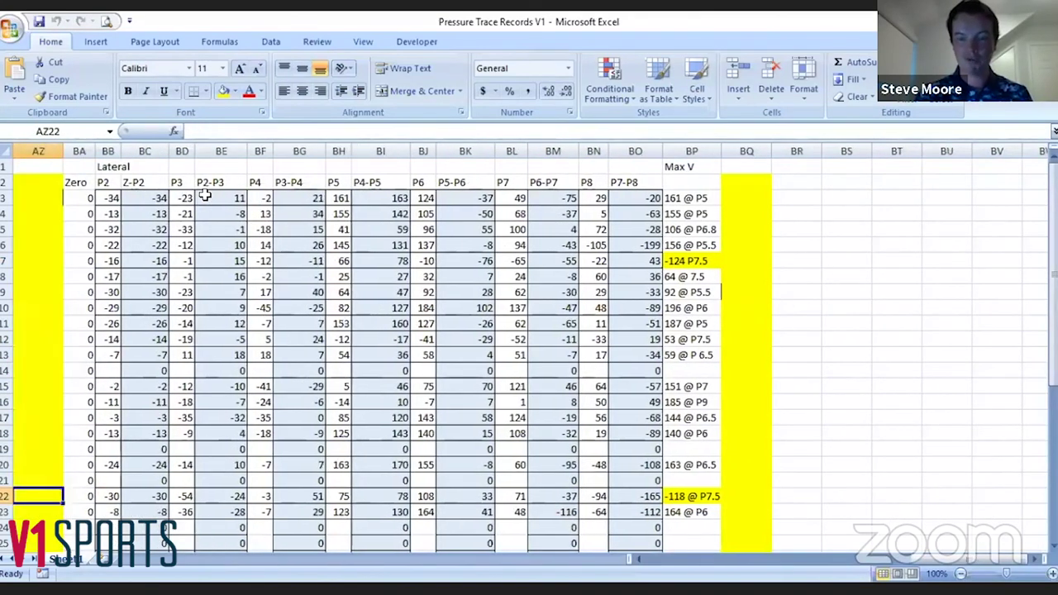
# Review row 22's Heel to Toe Ratio Trail values from P8 back to P5
pyautogui.press('Left')
pyautogui.press('Left')
pyautogui.press('Left')
pyautogui.press('Left')
pyautogui.press('Left')
pyautogui.press('Left')
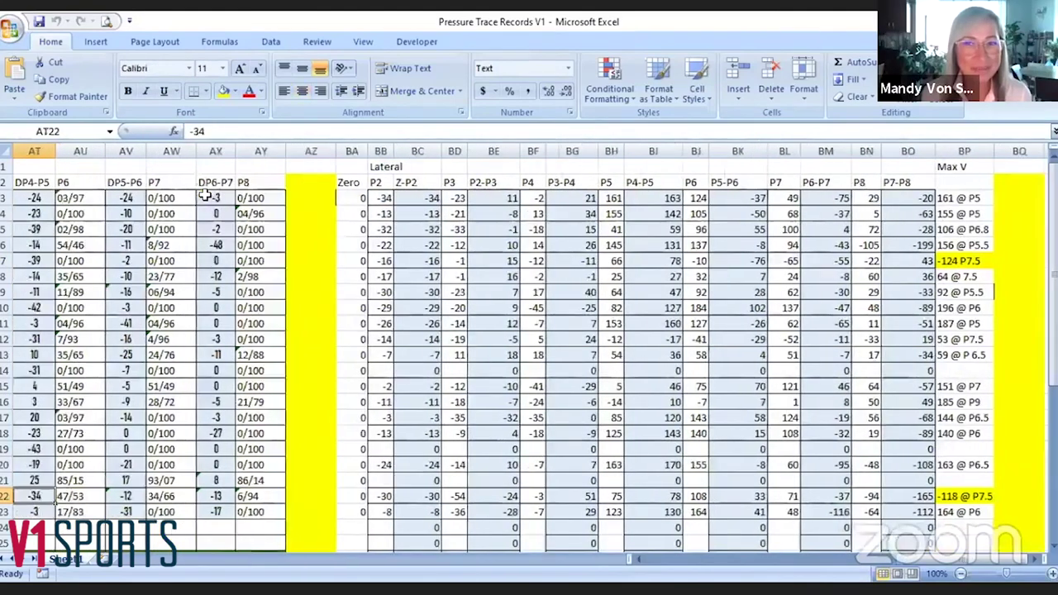
pyautogui.press('Left')
# Look down from row 22 to the green-shaded records in rows 26 to 29
pyautogui.press('Down')
pyautogui.press('Down')
pyautogui.press('Down')
pyautogui.press('Down')
pyautogui.press('Down')
pyautogui.press('Down')
pyautogui.press('Down')
pyautogui.press('Down')
pyautogui.press('Down')
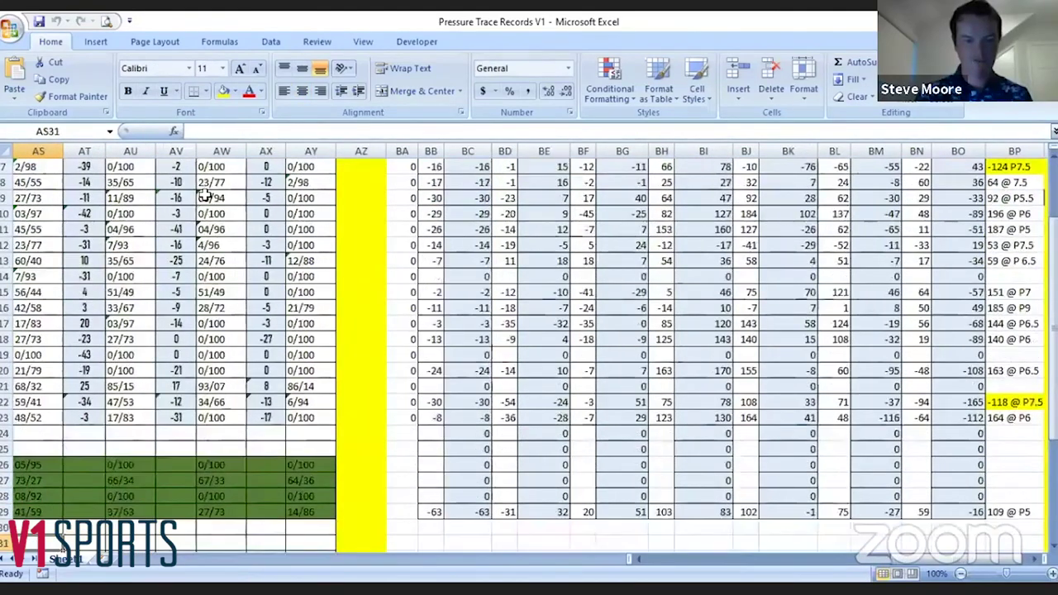
# Look across the green-shaded records from the trail and lead heel-to-toe ratios back towards the lead/trail percentages
pyautogui.press('Left')
pyautogui.press('Left')
pyautogui.press('Left')
pyautogui.press('Left')
pyautogui.press('Left')
pyautogui.press('Left')
pyautogui.press('Left')
pyautogui.press('Left')
pyautogui.press('Left')
pyautogui.press('Left')
pyautogui.press('Left')
pyautogui.press('Left')
pyautogui.press('Left')
pyautogui.press('Left')
pyautogui.press('Left')
pyautogui.press('Left')
pyautogui.press('Left')
pyautogui.press('Left')
pyautogui.press('Left')
pyautogui.press('Left')
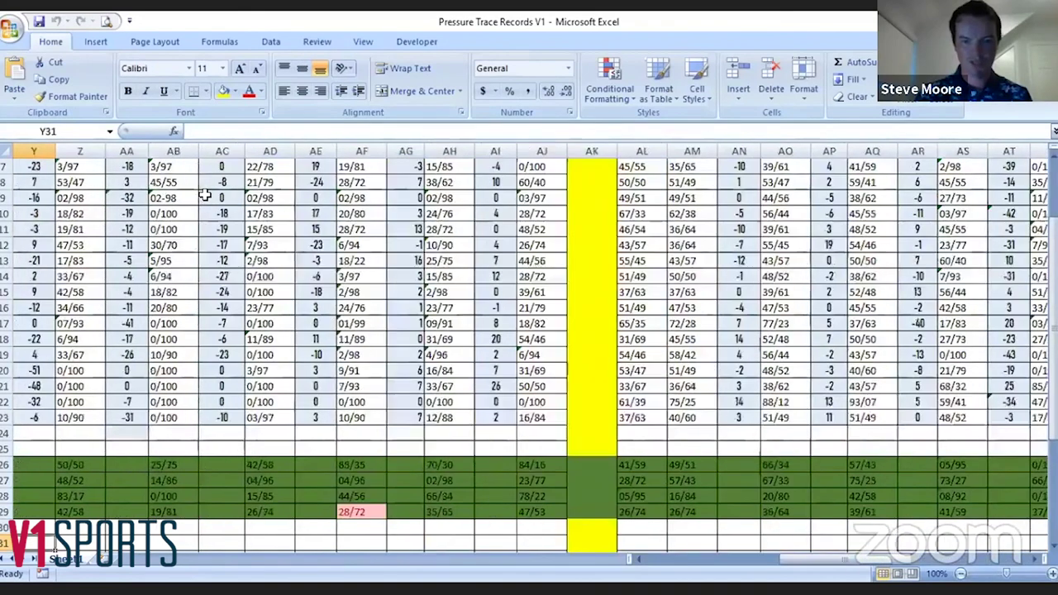
pyautogui.press('Left')
pyautogui.press('Left')
# Inspect the COP Reverse positions of the green-shaded records in rows 26 and 27
pyautogui.press('Up')
pyautogui.press('Up')
pyautogui.press('Up')
pyautogui.press('Up')
pyautogui.press('Up')
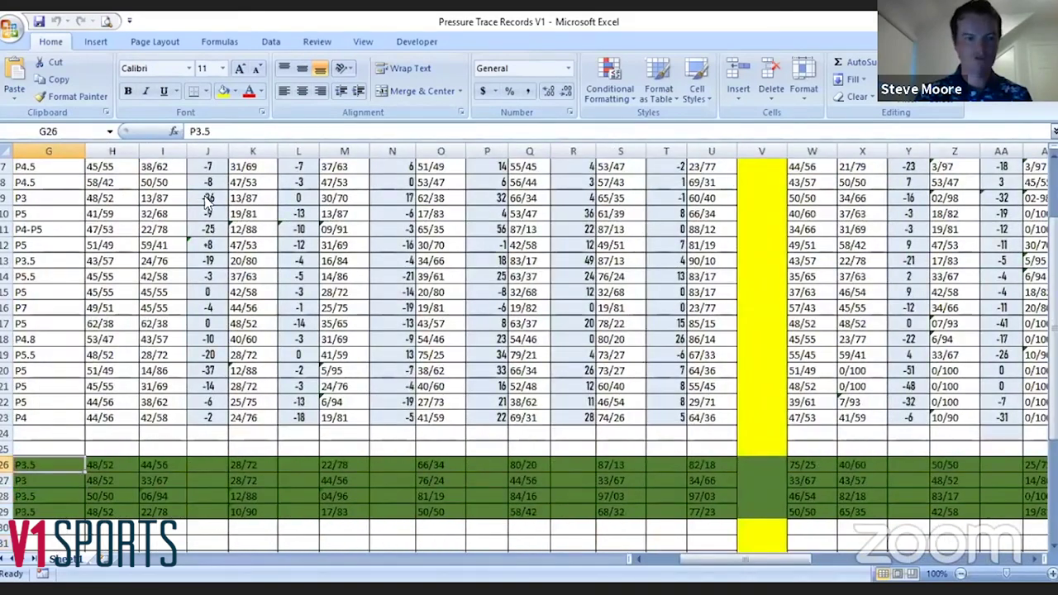
pyautogui.press('Left')
pyautogui.press('Down')
pyautogui.press('Right')
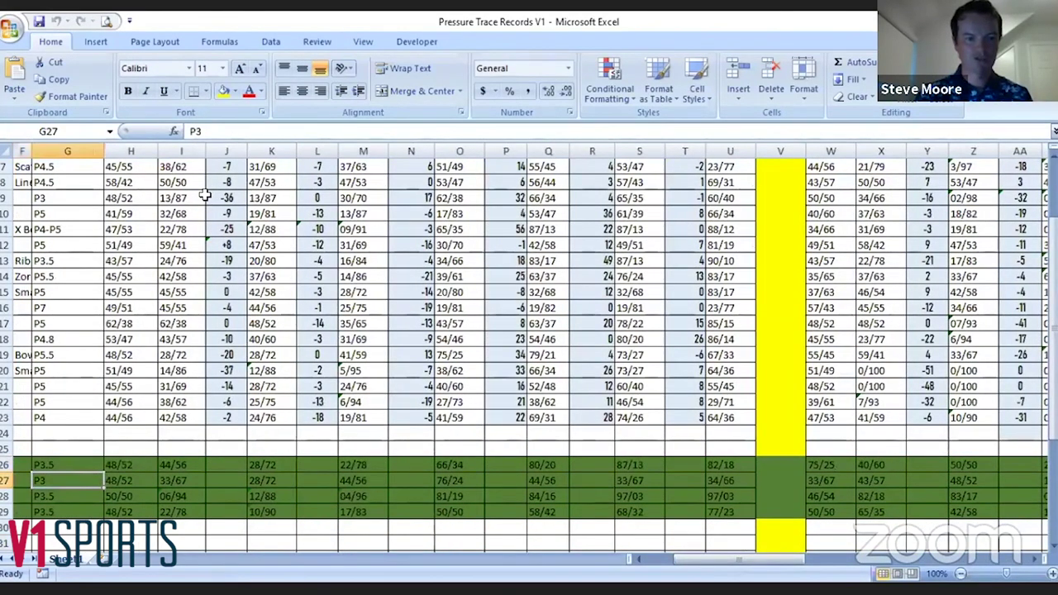
# Compare the green-shaded records' COP Reverse positions with those of the main records, moving up to row 22
pyautogui.press('Up')
pyautogui.press('Up')
pyautogui.press('Up')
pyautogui.press('Up')
pyautogui.press('Up')
pyautogui.press('Up')
pyautogui.press('Up')
pyautogui.press('Up')
pyautogui.press('Up')
pyautogui.press('Up')
pyautogui.press('Up')
pyautogui.press('Up')
pyautogui.press('Up')
pyautogui.press('Up')
pyautogui.press('Up')
pyautogui.press('Up')
pyautogui.press('Up')
pyautogui.press('Up')
pyautogui.press('Up')
pyautogui.press('Up')
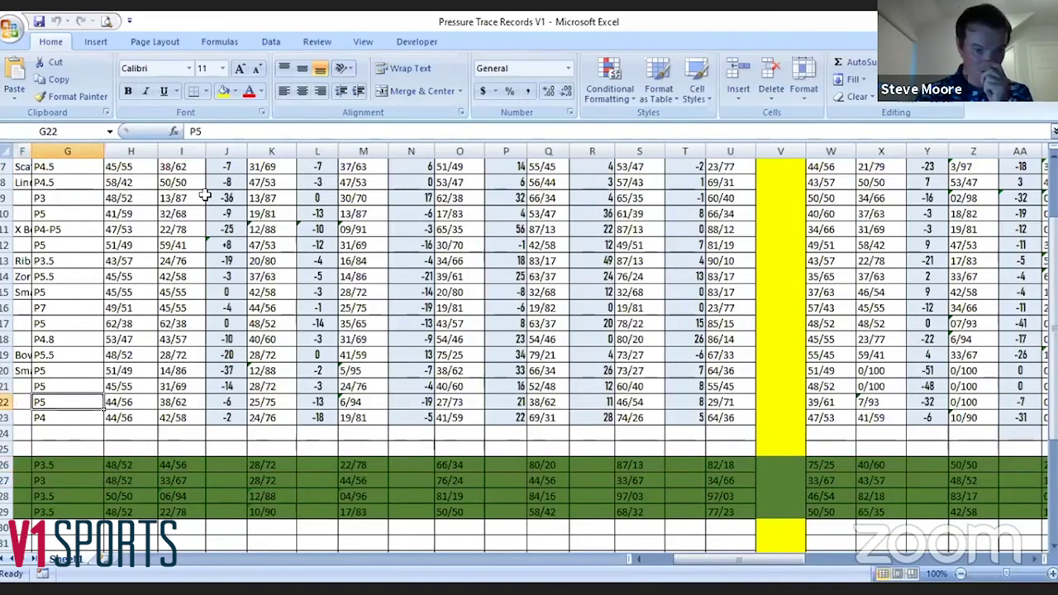
# Review the COP Reverse column across the main records from row 4 down to the green-shaded record in row 27
pyautogui.press('Down')
pyautogui.press('Down')
pyautogui.press('Down')
pyautogui.press('Down')
pyautogui.press('Down')
pyautogui.press('Down')
pyautogui.press('Down')
pyautogui.press('Down')
pyautogui.press('Down')
pyautogui.press('Down')
pyautogui.press('Down')
pyautogui.press('Down')
pyautogui.press('Down')
pyautogui.press('Down')
pyautogui.press('Down')
pyautogui.press('Down')
pyautogui.press('Down')
pyautogui.press('Down')
pyautogui.press('Down')
pyautogui.press('Down')
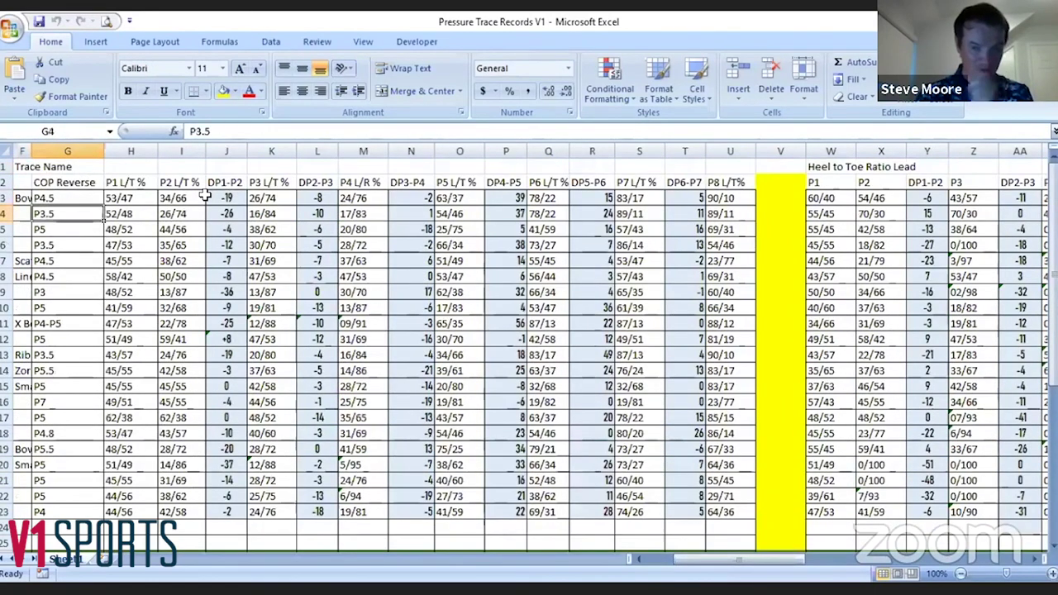
pyautogui.press('Down')
pyautogui.press('Up')
pyautogui.press('Up')
pyautogui.press('Up')
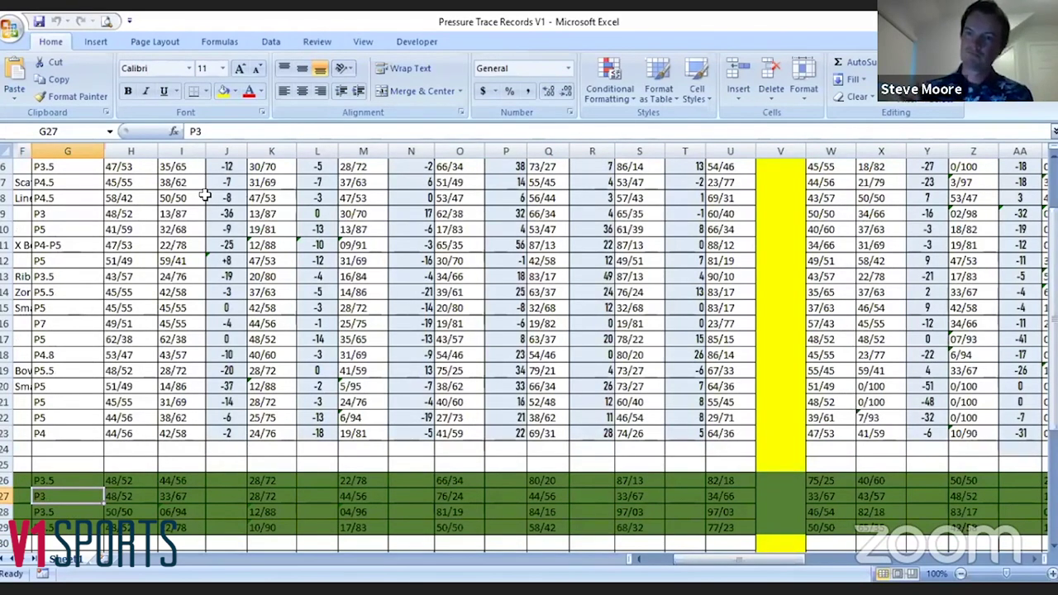
# Look back up the COP Reverse column from the green-shaded record in row 27 to row 19
pyautogui.press('Up')
pyautogui.press('Up')
pyautogui.press('Up')
pyautogui.press('Up')
pyautogui.press('Up')
pyautogui.press('Up')
pyautogui.press('Up')
pyautogui.press('Up')
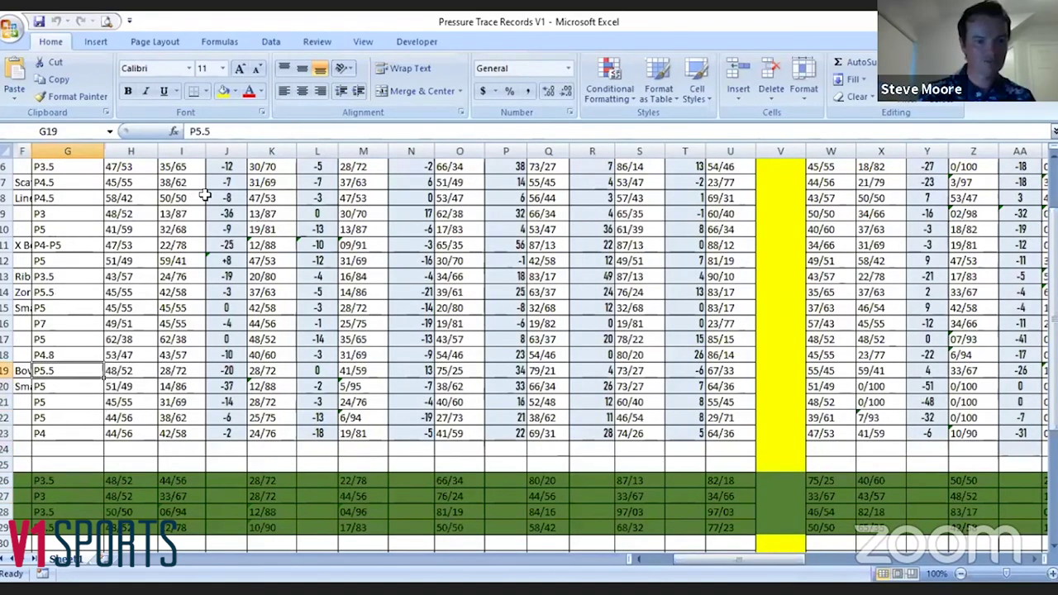
# Compare the COP Reverse positions of the lower main records, going back and forth between rows 17 and 22
pyautogui.press('Up')
pyautogui.press('Up')
pyautogui.press('Down')
pyautogui.press('Down')
pyautogui.press('Down')
pyautogui.press('Down')
pyautogui.press('Down')
pyautogui.press('Up')
pyautogui.press('Up')
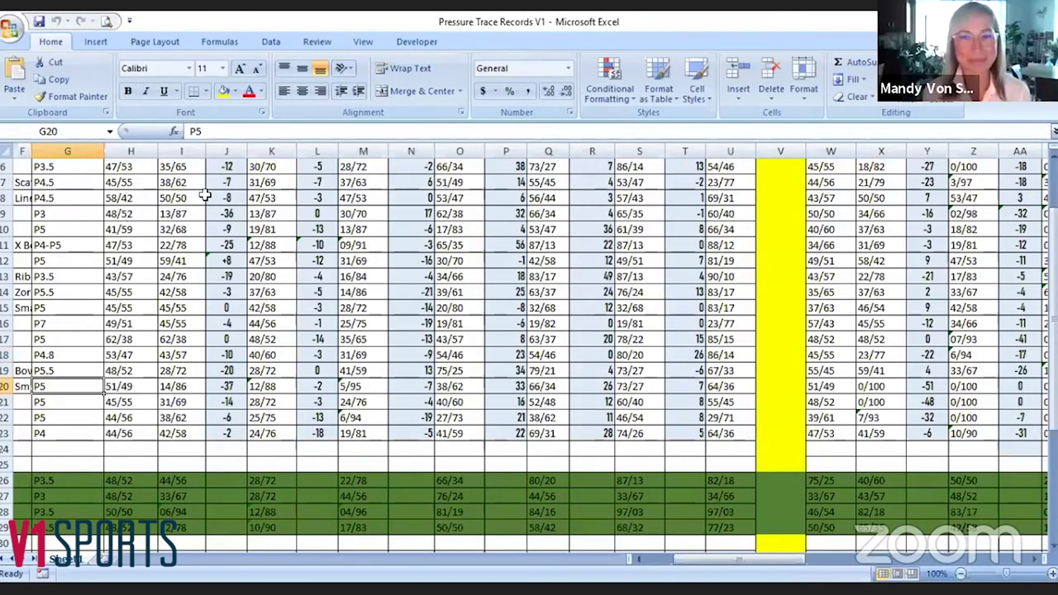
pyautogui.press('Up')
pyautogui.press('Up')
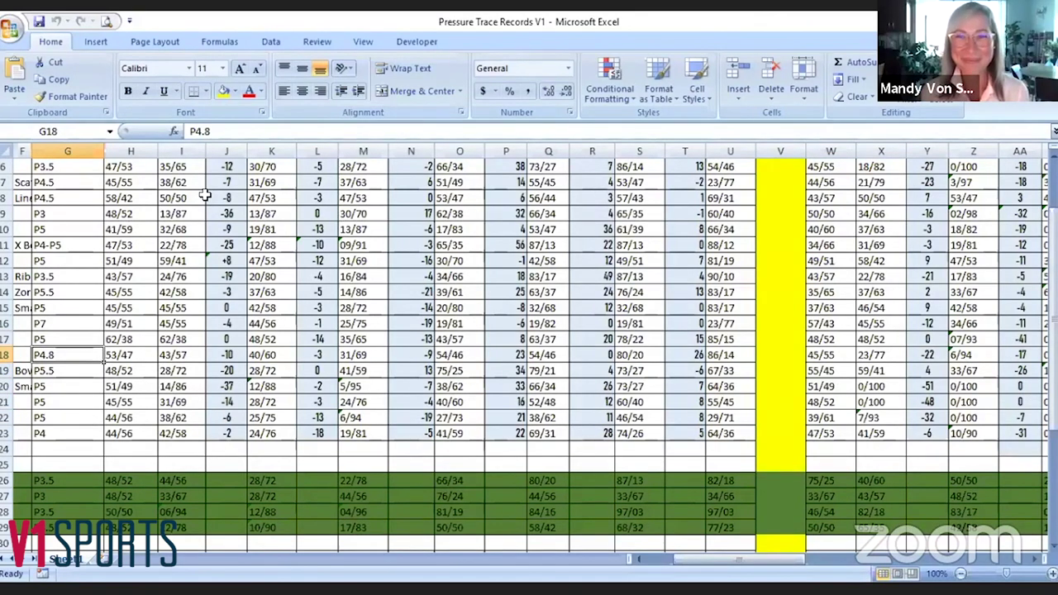
pyautogui.press('Down')
pyautogui.press('Down')
pyautogui.press('Down')
pyautogui.press('Down')
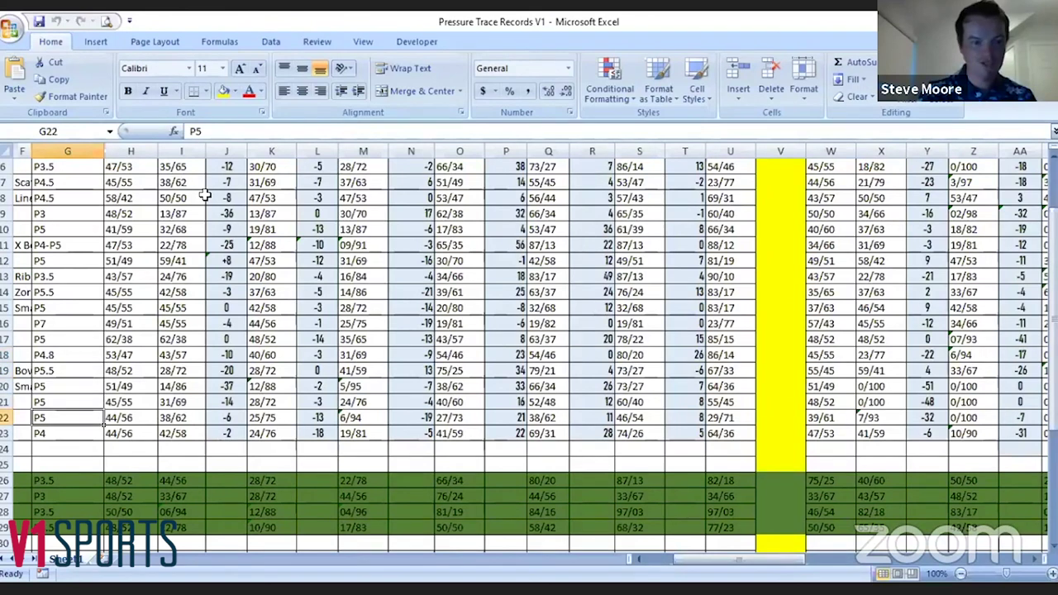
# Highlight the COP Reverse positions in rows 13 to 18 and single out the one in row 16
pyautogui.moveTo(81, 275); pyautogui.dragTo(77, 339)
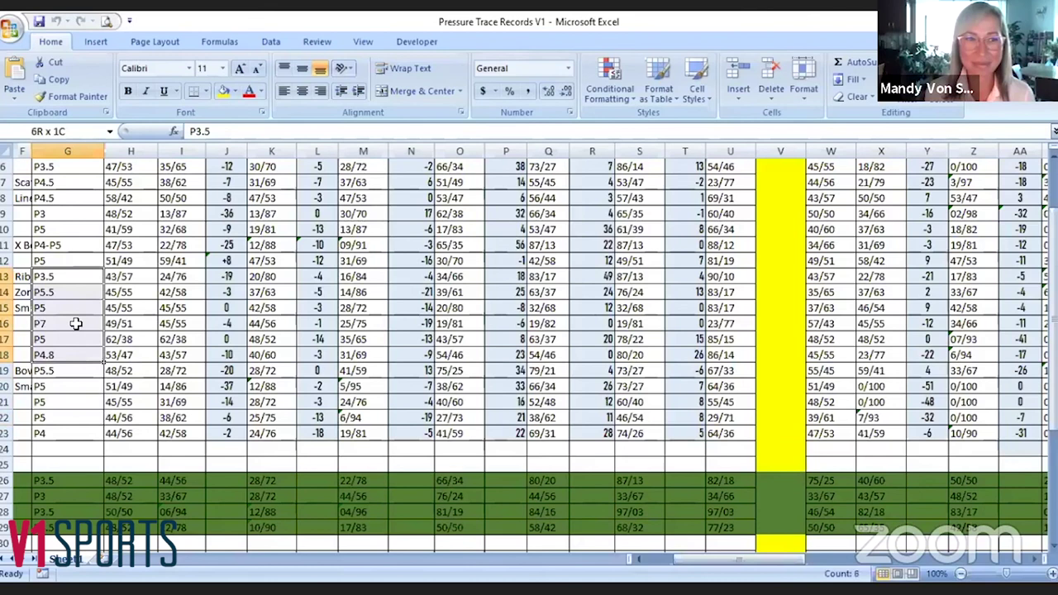
pyautogui.click(77, 323)
pyautogui.scroll(2, 76, 323)
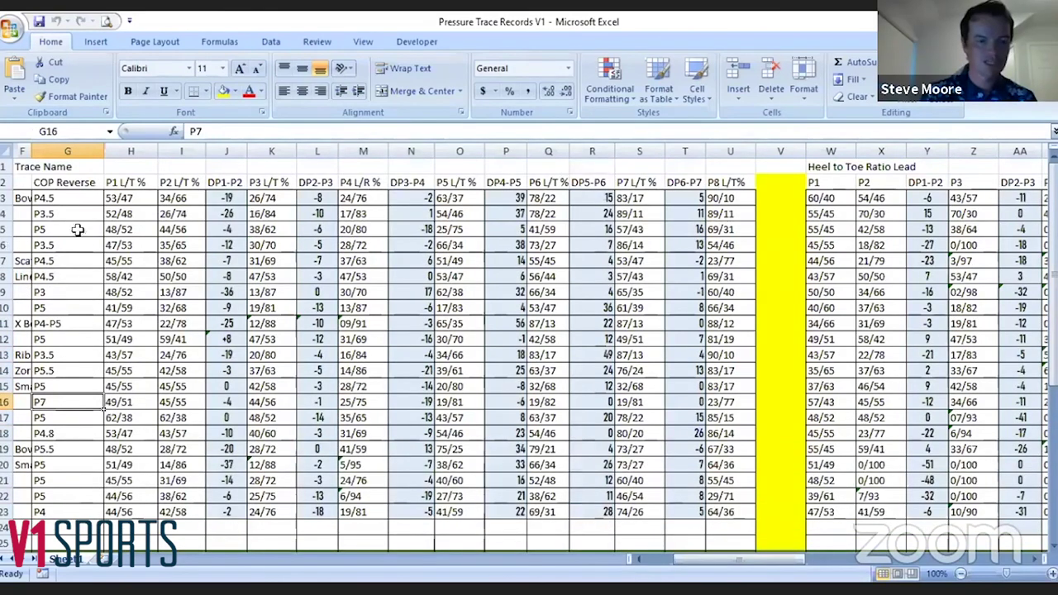
# Inspect the COP Reverse positions of the first records in rows 3, 4 and 6
pyautogui.click(63, 198)
pyautogui.click(70, 213)
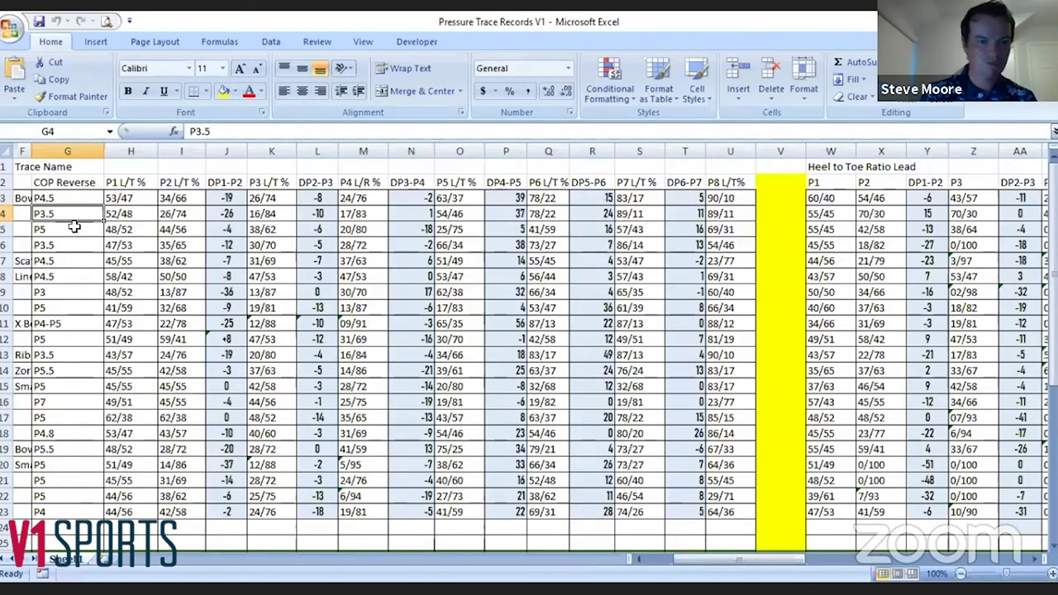
pyautogui.click(73, 243)
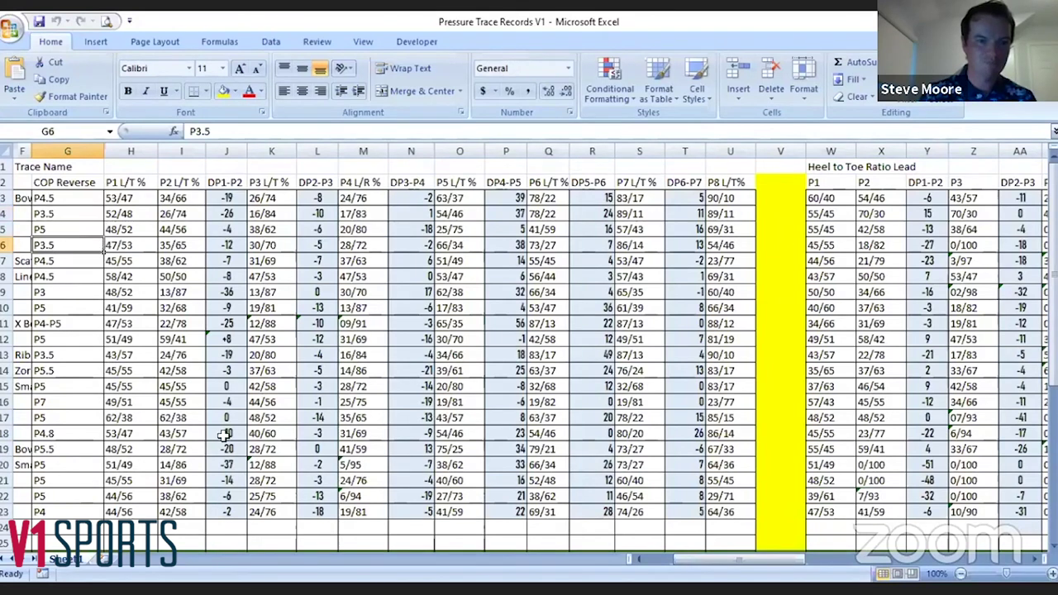
pyautogui.moveTo(678, 560); pyautogui.dragTo(620, 572)
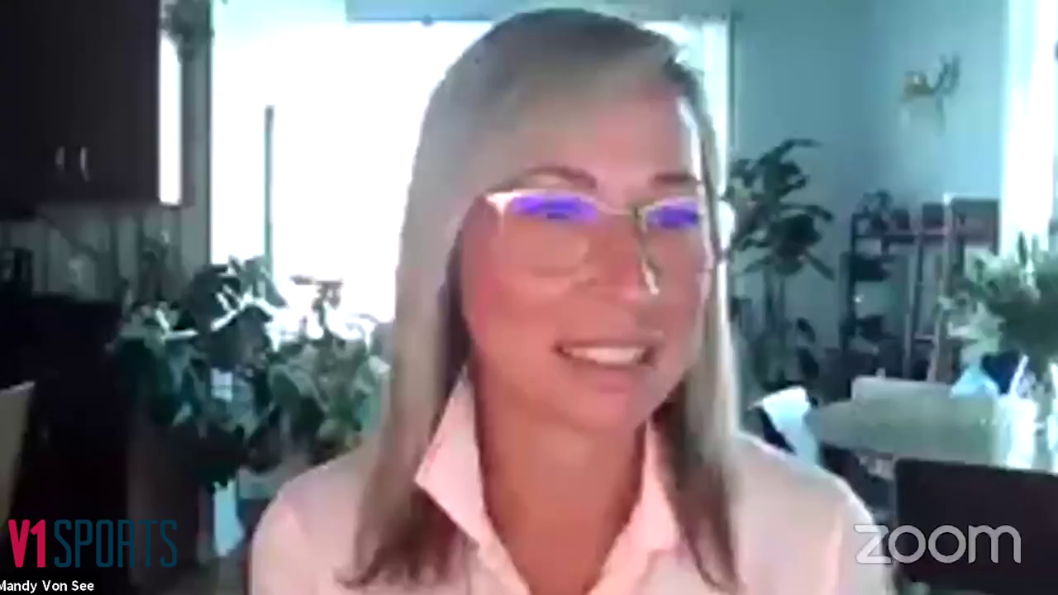